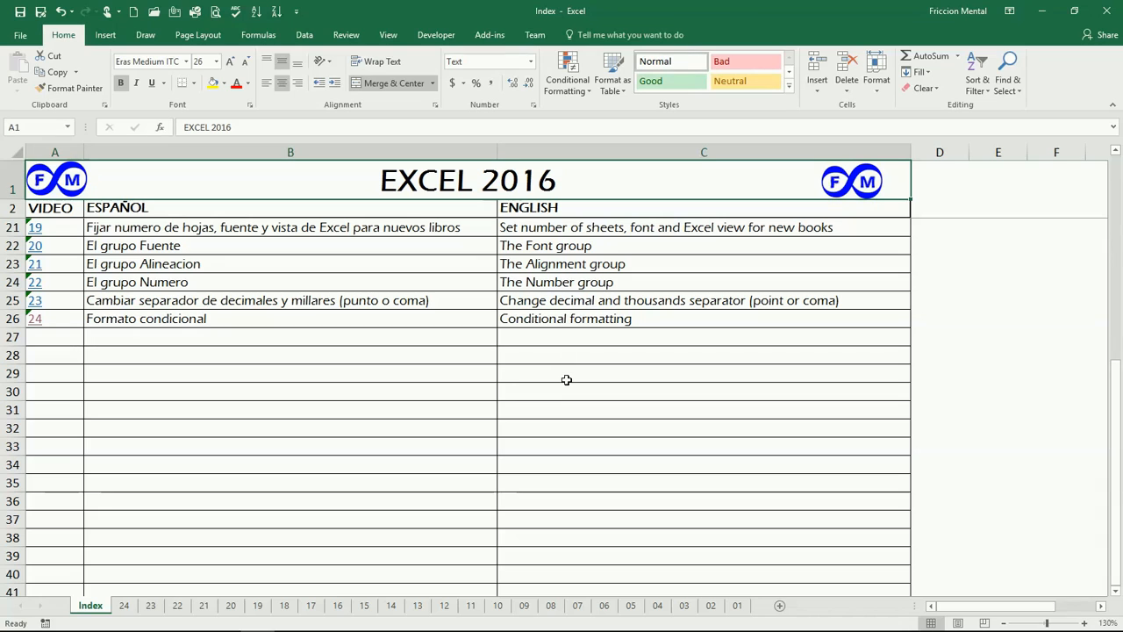
Open the video 24 sheet from the index and select the percentages in D1:D20
click(35, 320)
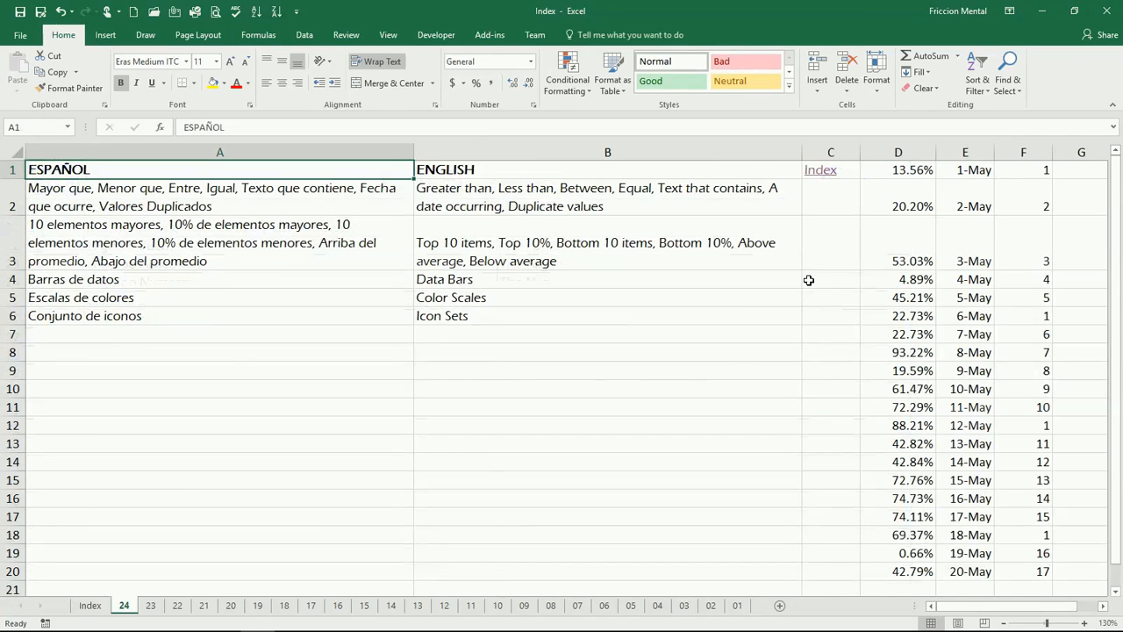
click(888, 172)
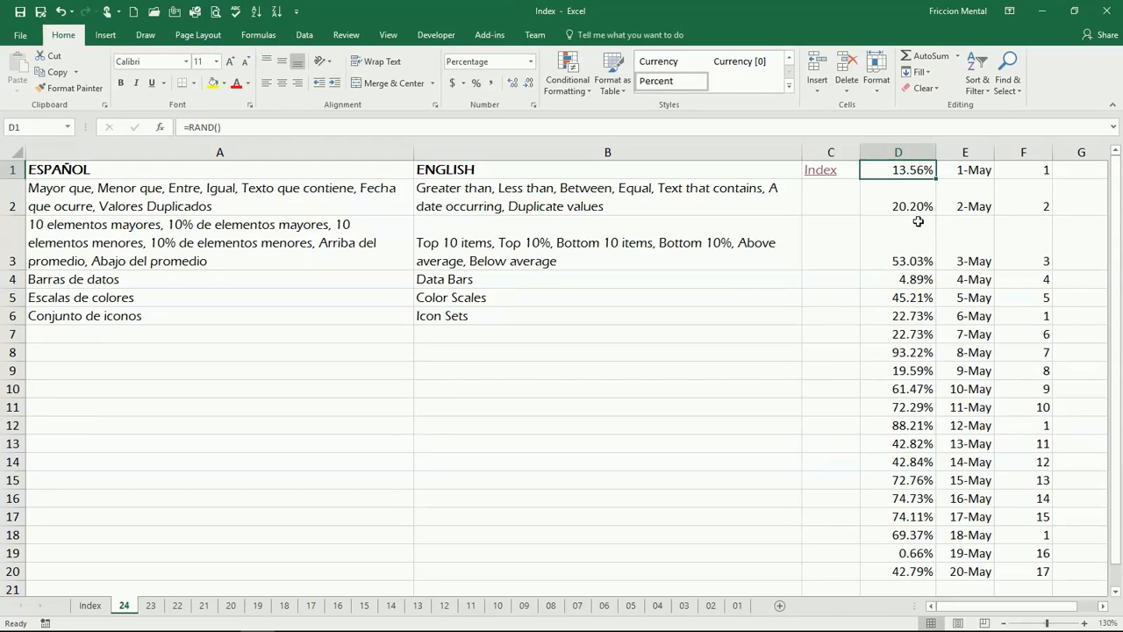
drag(896, 170, 910, 565)
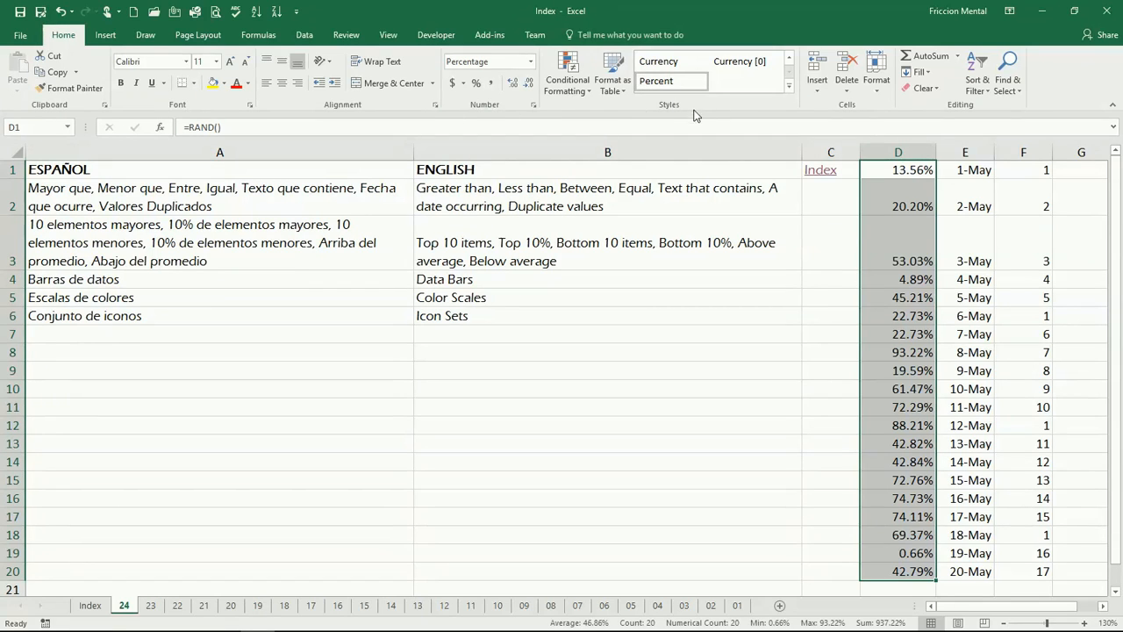
Try a Greater Than conditional formatting rule with a 75% threshold on D1:D20
click(577, 88)
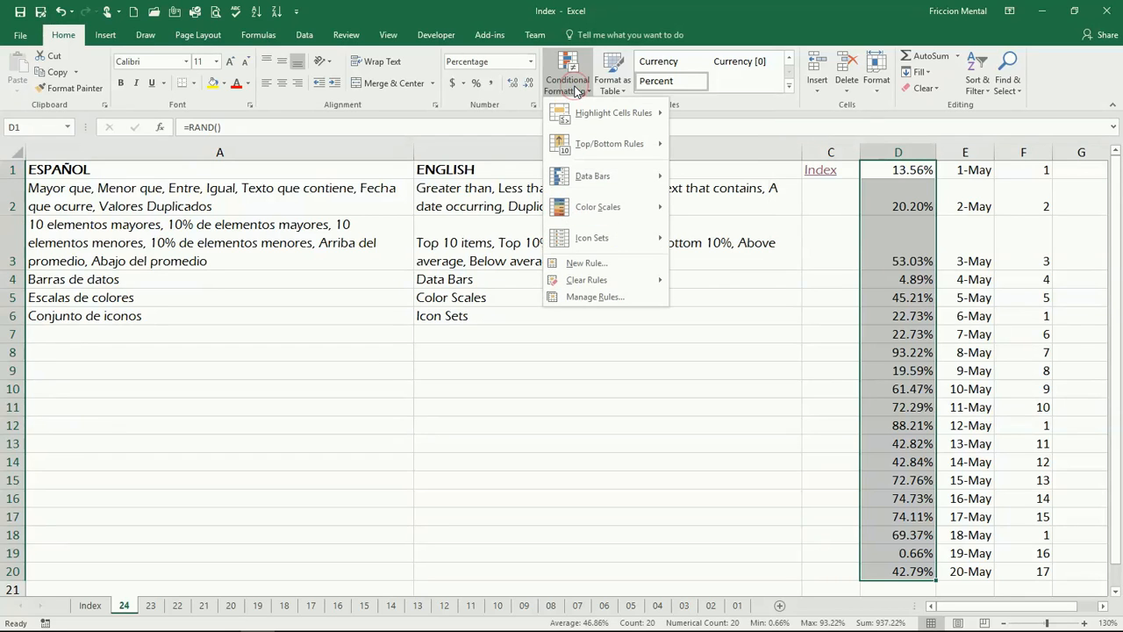
mouse_move(600, 115)
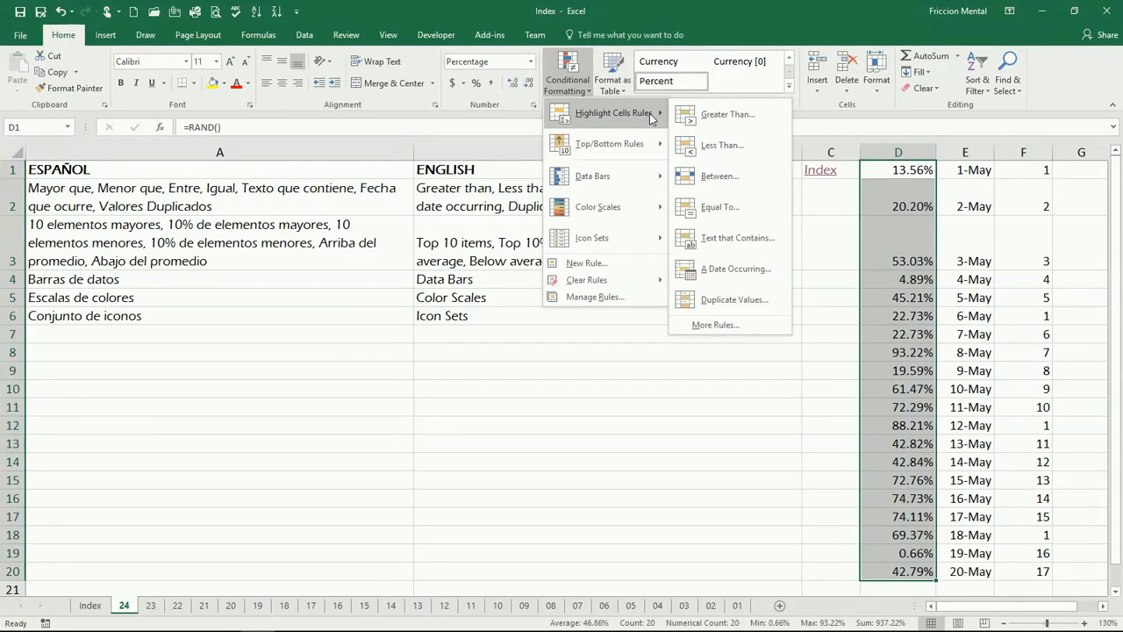
click(729, 116)
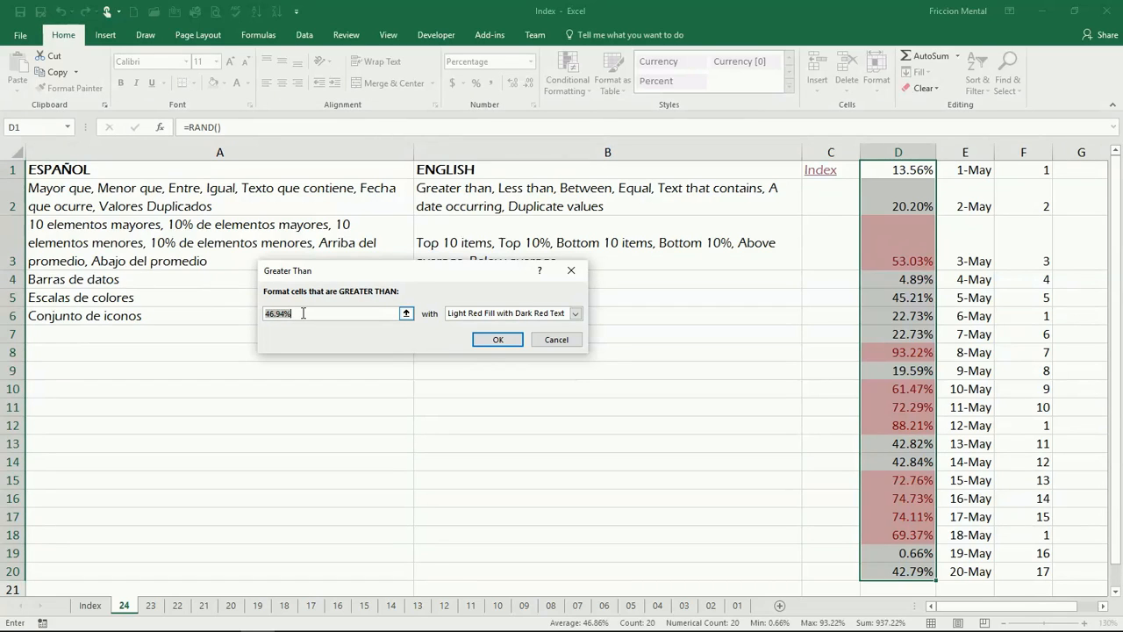
text(75)
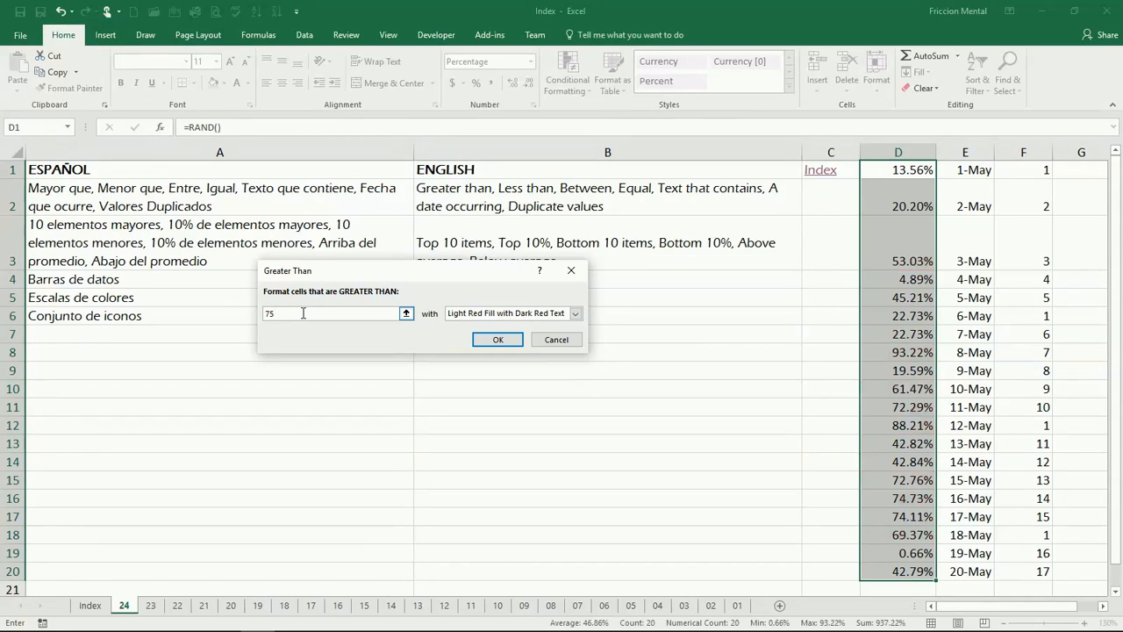
text(%)
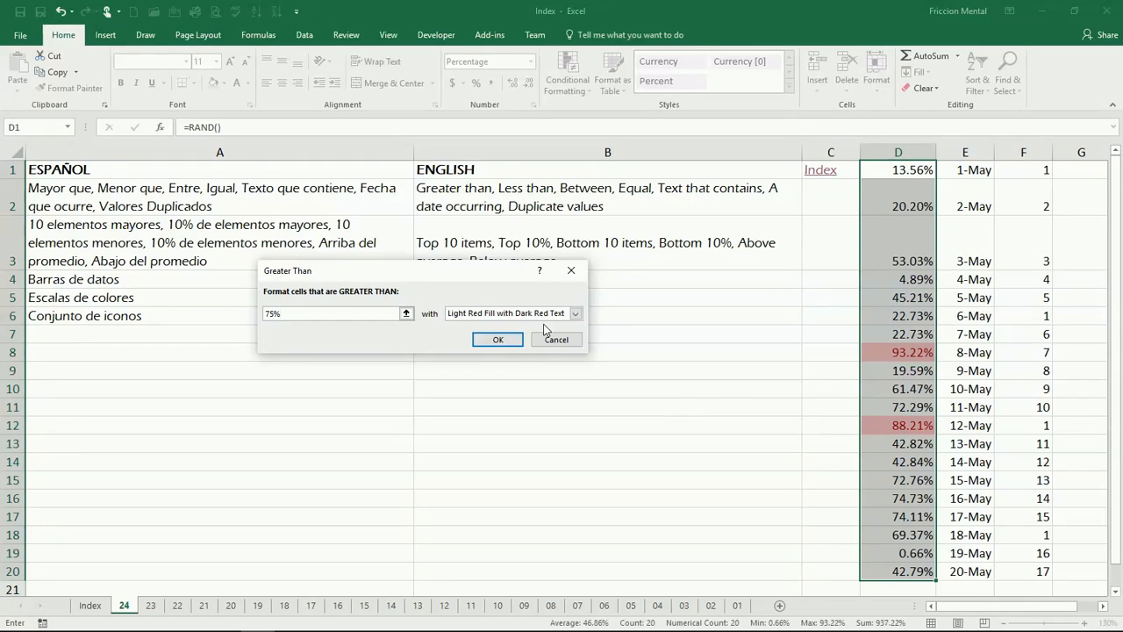
Try the Yellow Fill with Dark Yellow Text and Green Fill with Dark Green Text formats on the Greater Than rule
click(574, 313)
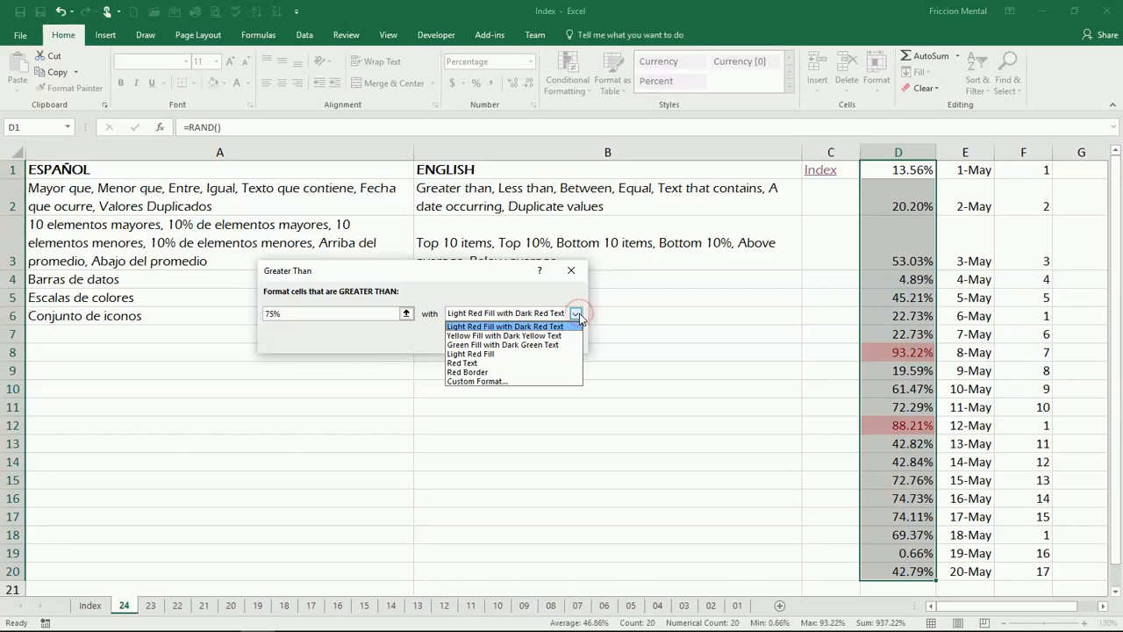
click(562, 339)
click(574, 314)
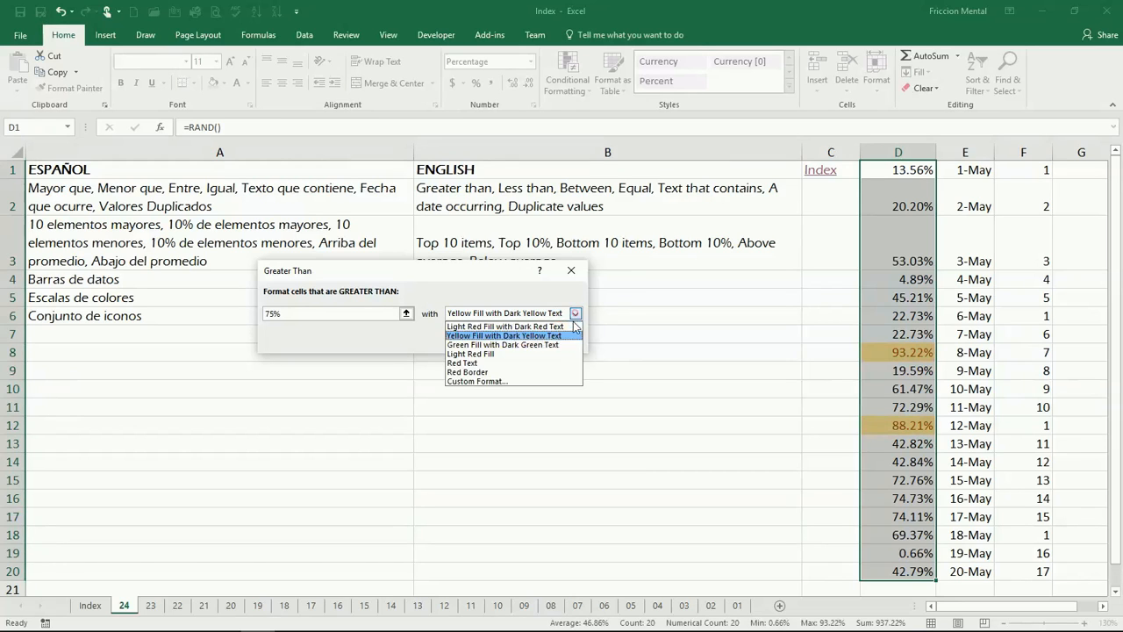
click(562, 345)
click(575, 313)
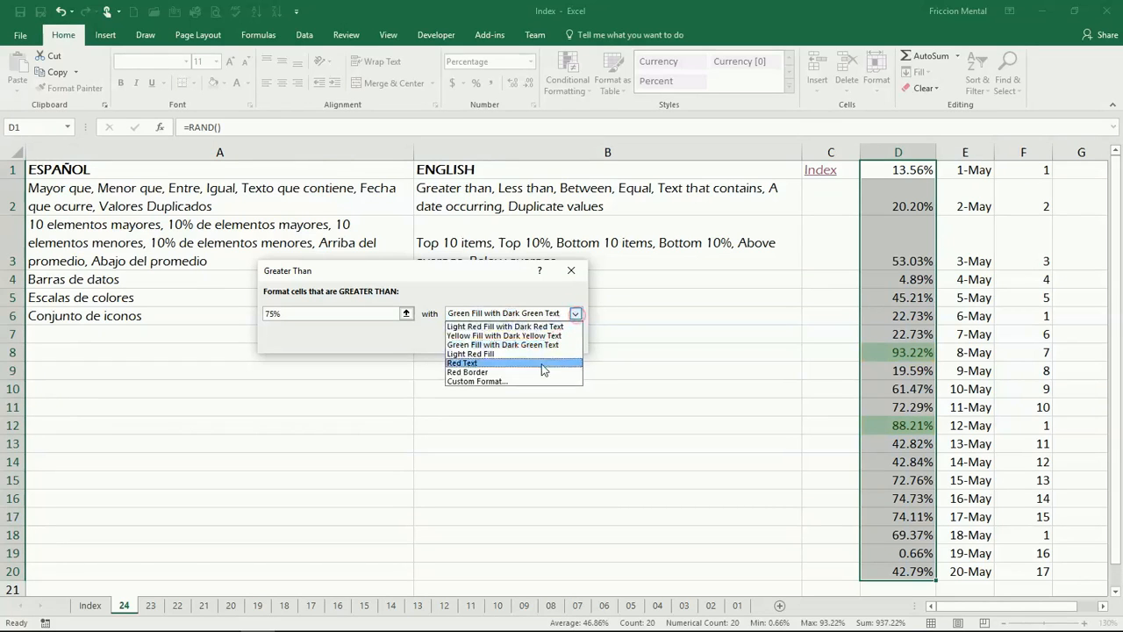
Examine the font, border and fill options of the rule's custom format, and cancel the Greater Than rule
click(518, 384)
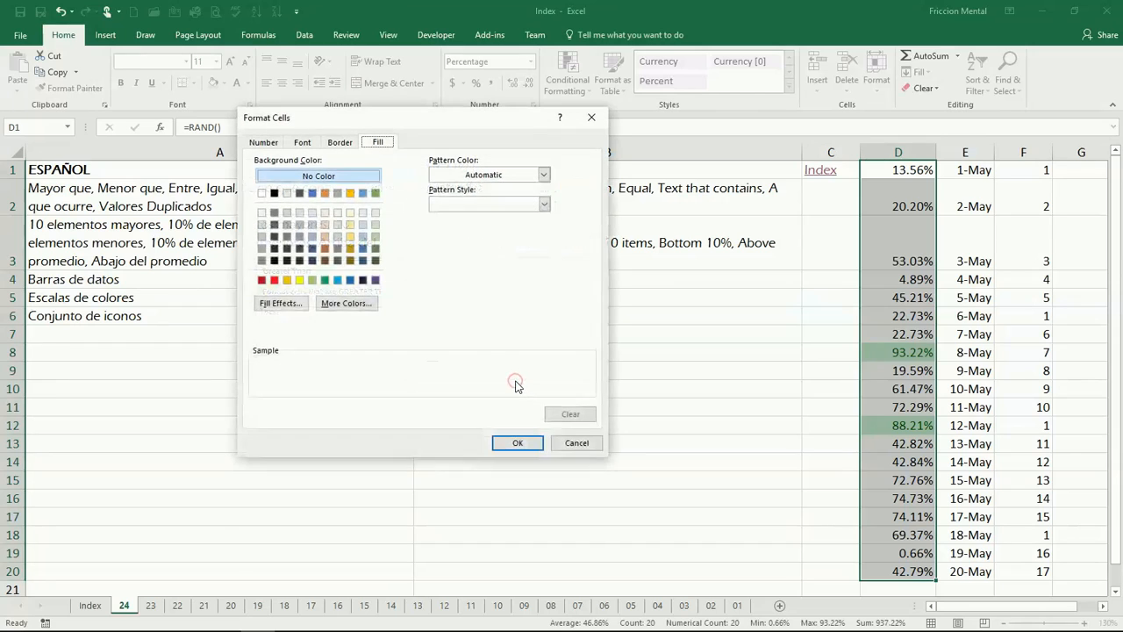
click(301, 142)
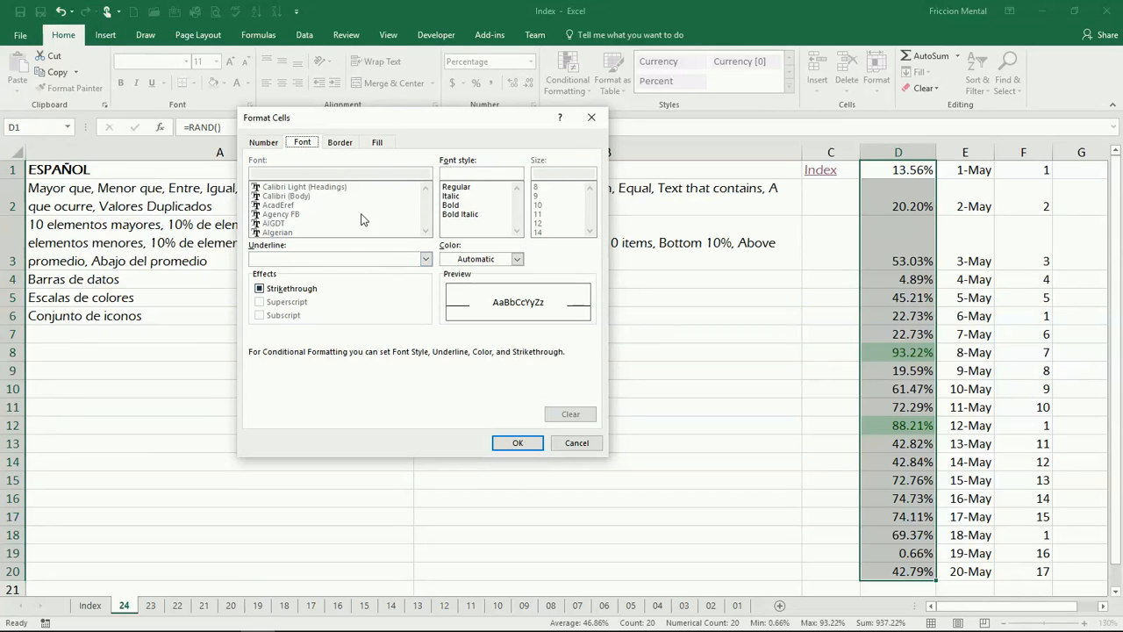
click(340, 142)
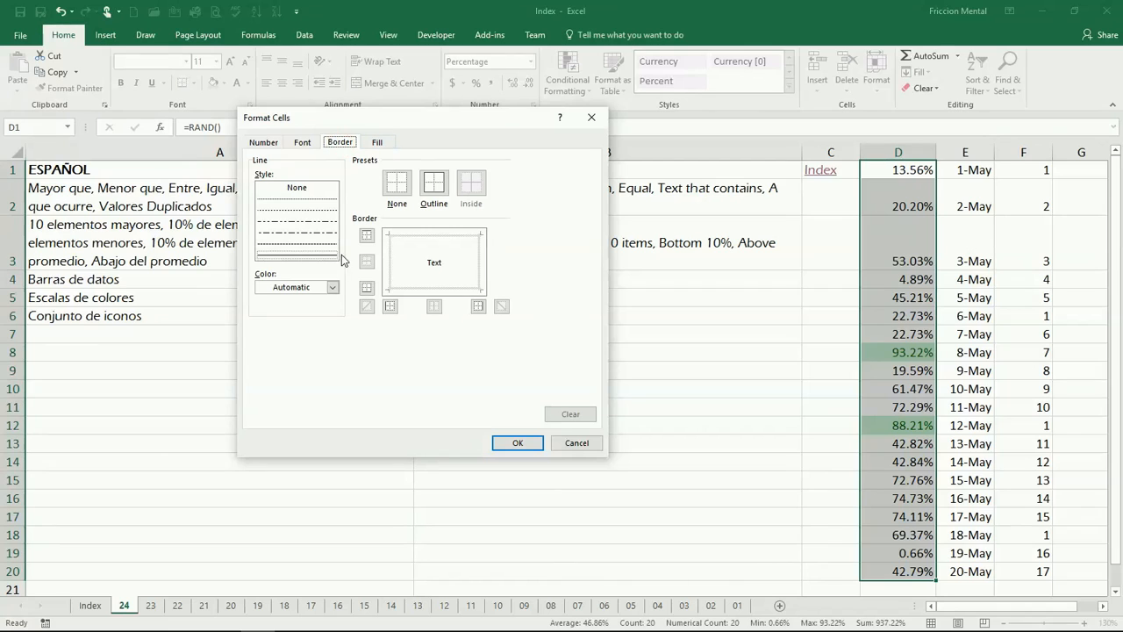
click(376, 142)
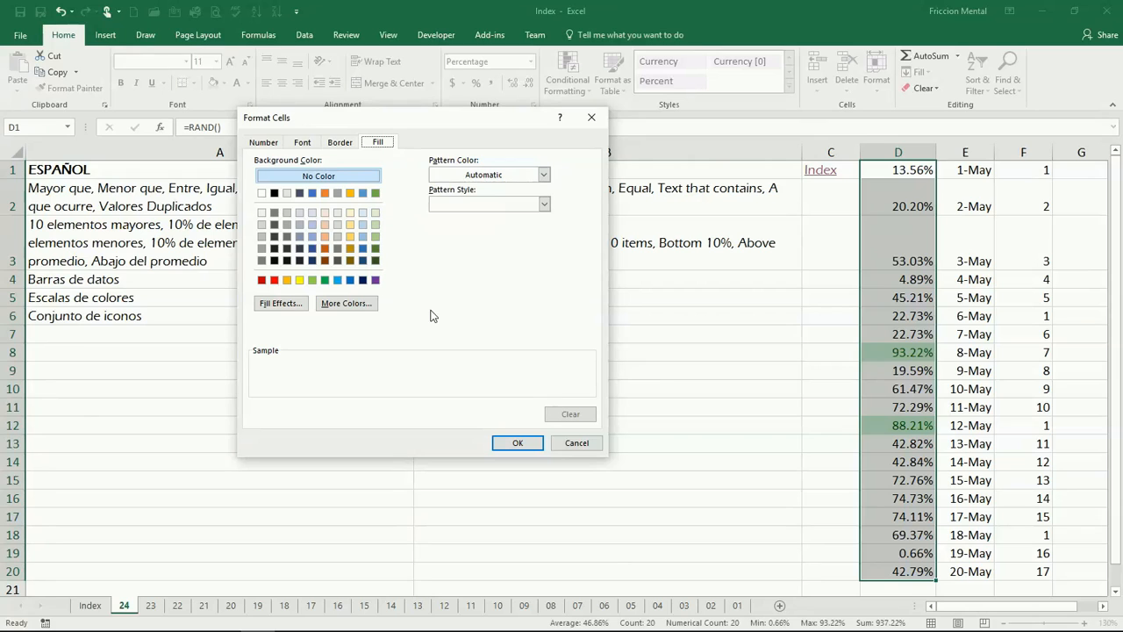
click(576, 444)
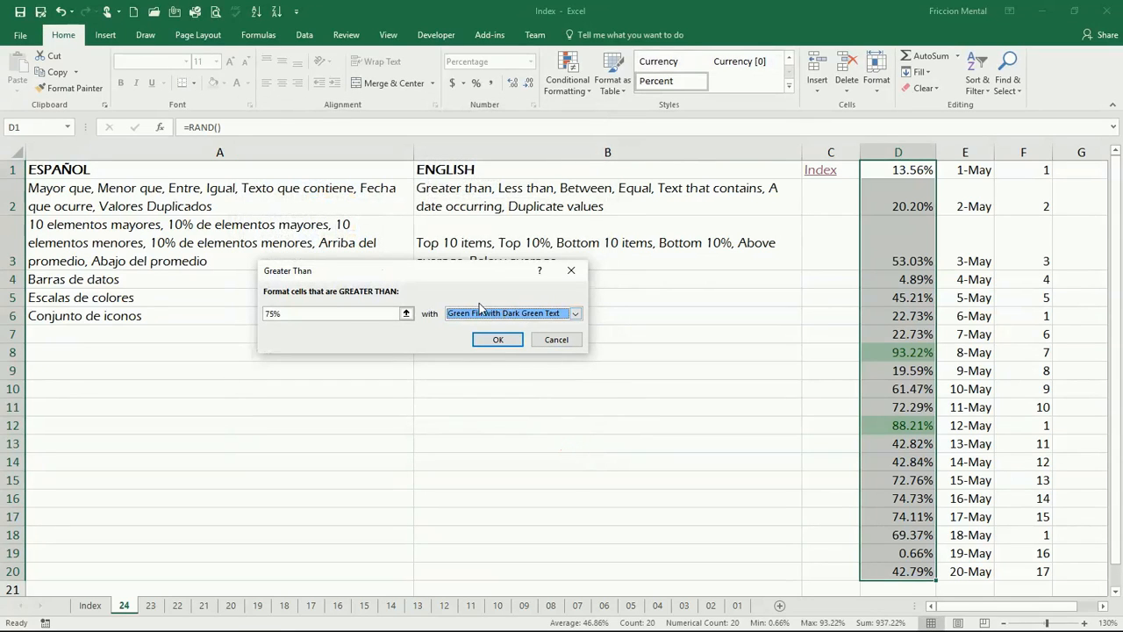
click(567, 340)
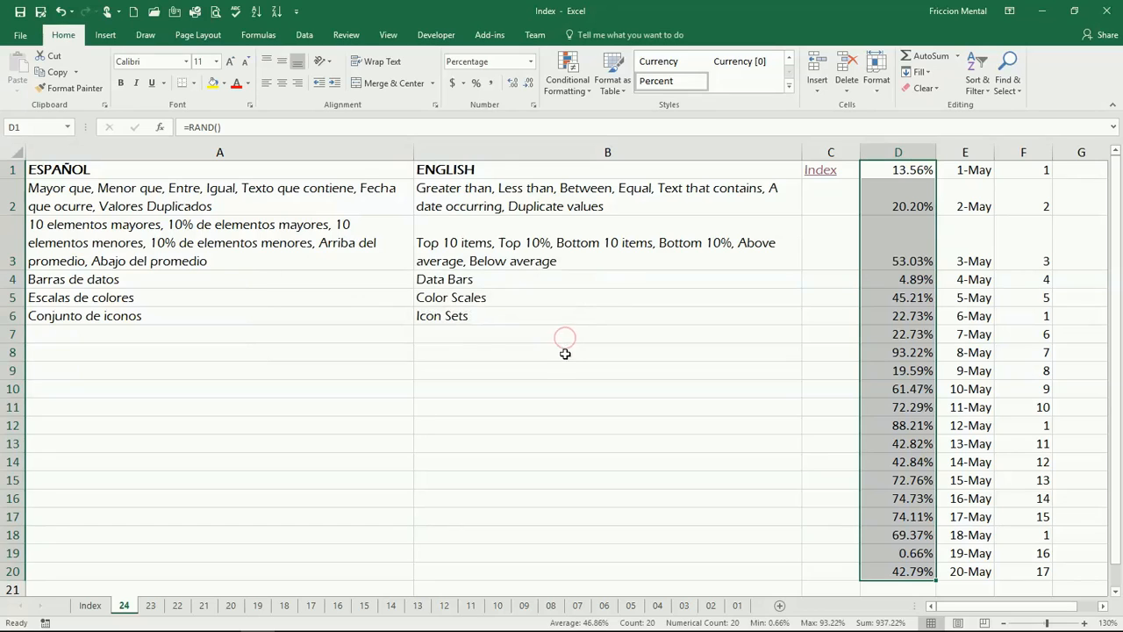
Try a Between rule from 35% to 60% with Yellow Fill with Dark Yellow Text on D1:D20, and cancel it
click(568, 75)
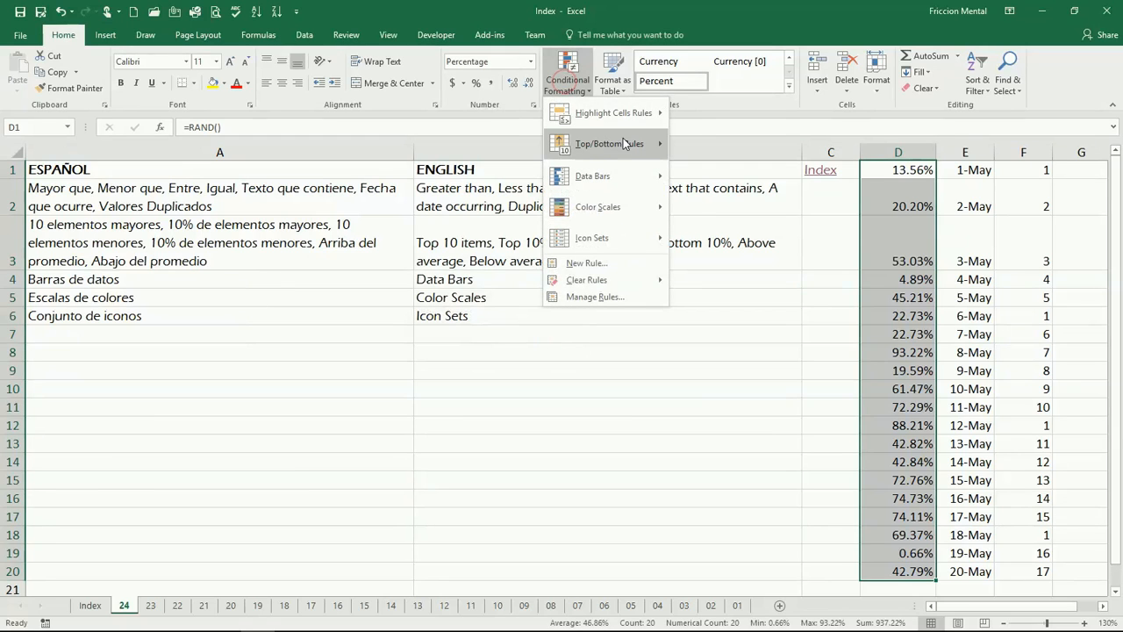
mouse_move(642, 121)
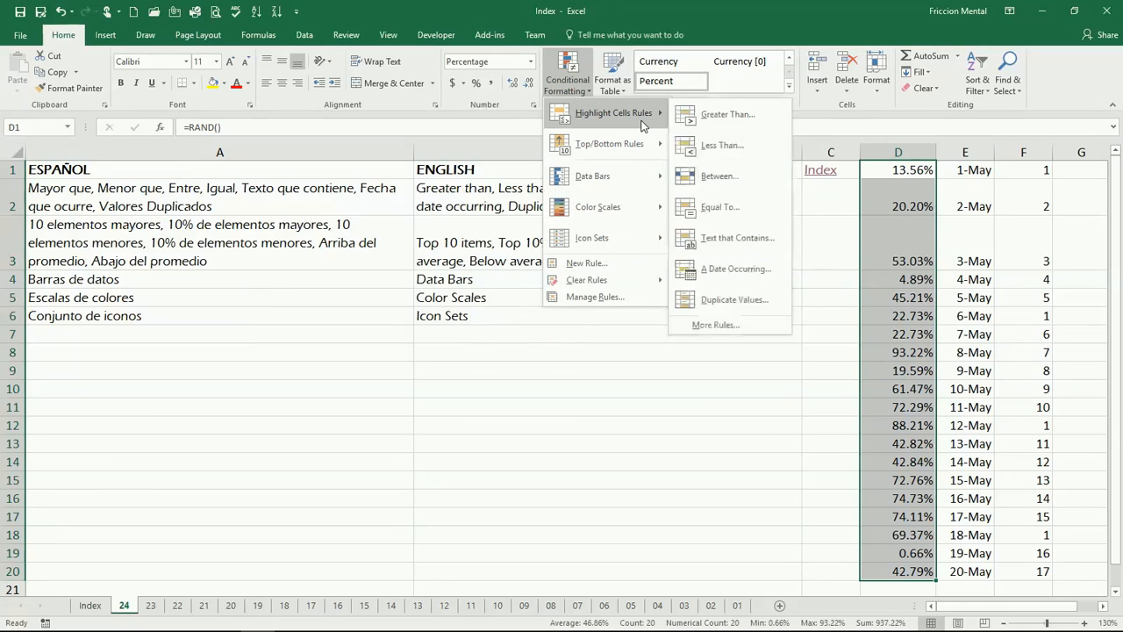
click(732, 178)
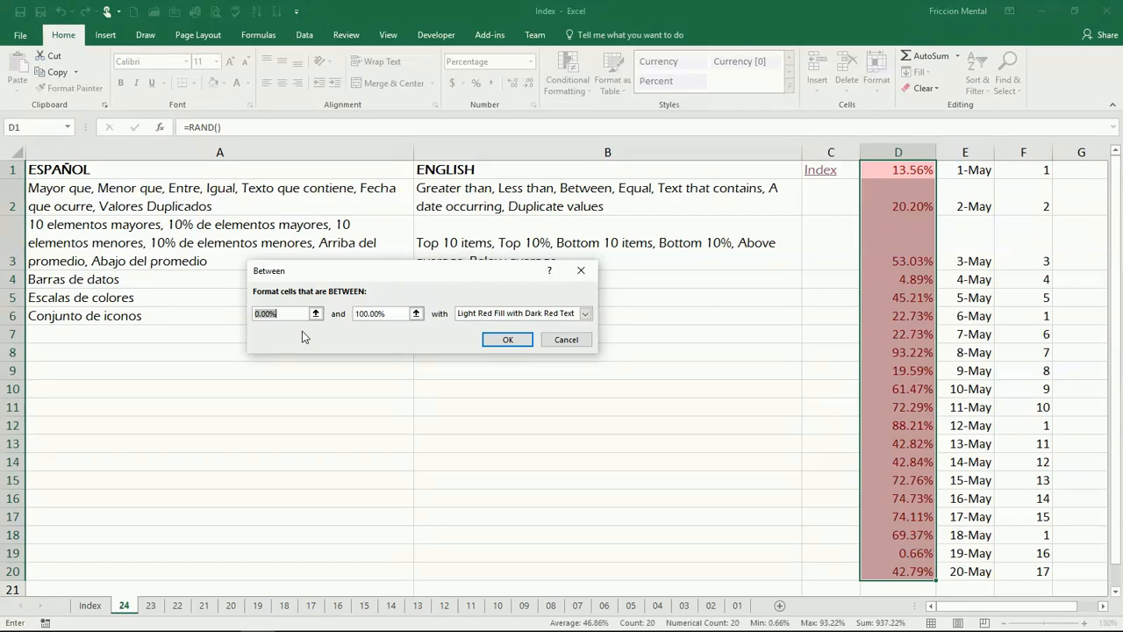
text(35%)
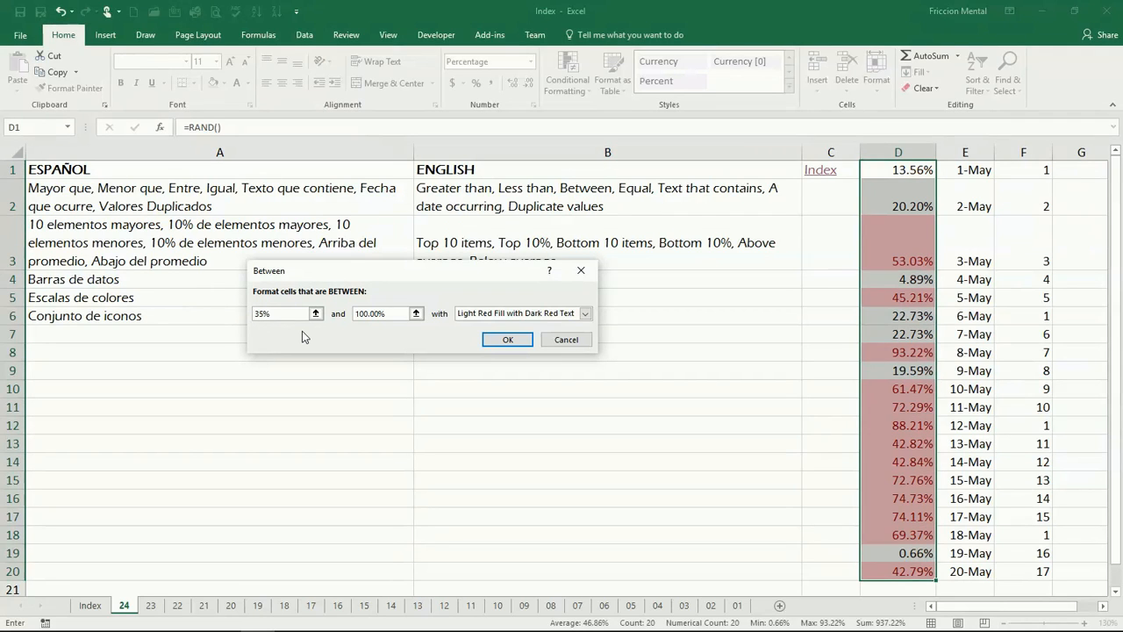
drag(387, 313, 352, 317)
text(60%)
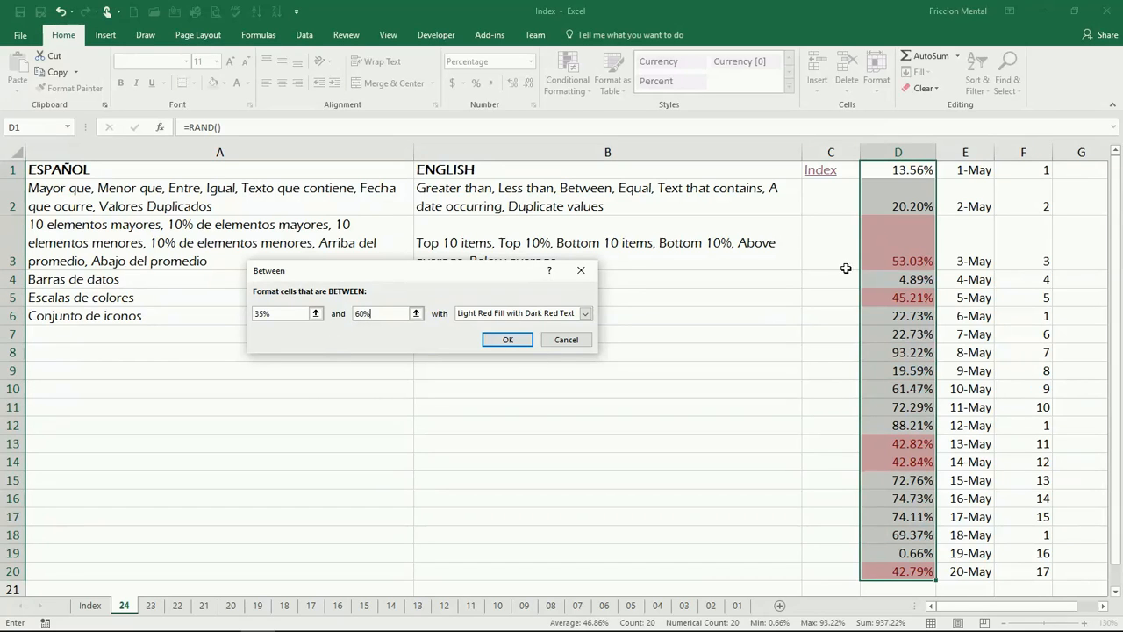
click(585, 313)
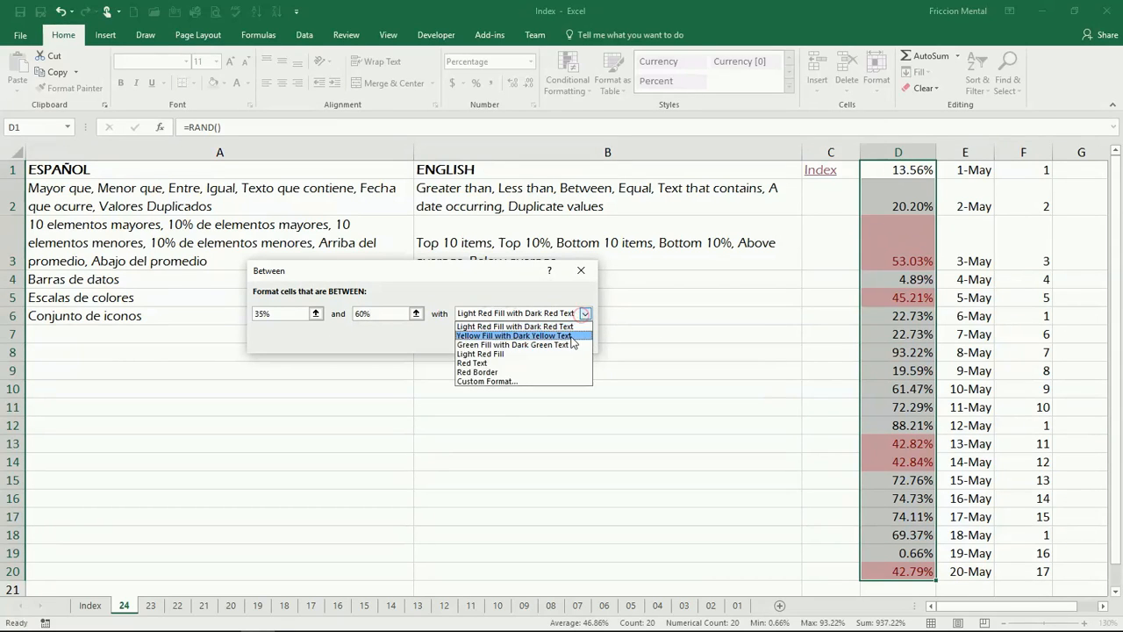
click(572, 337)
click(566, 341)
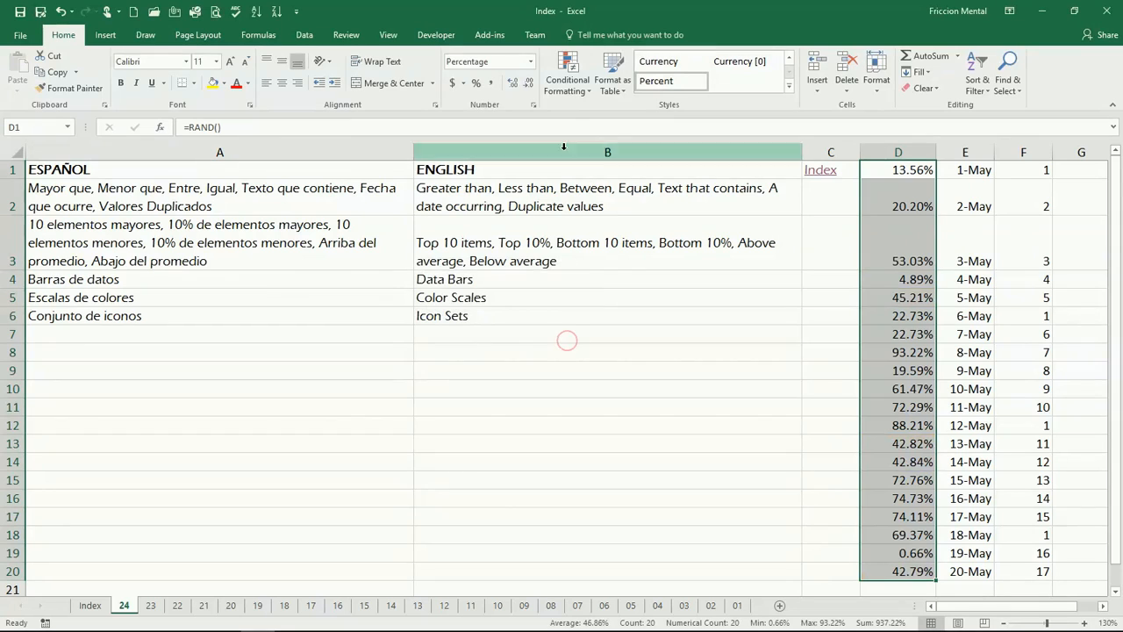
Add an Equal To rule to D1:D20 that formats 20.20% with Light Red Fill with Dark Red Text
click(568, 77)
mouse_move(623, 112)
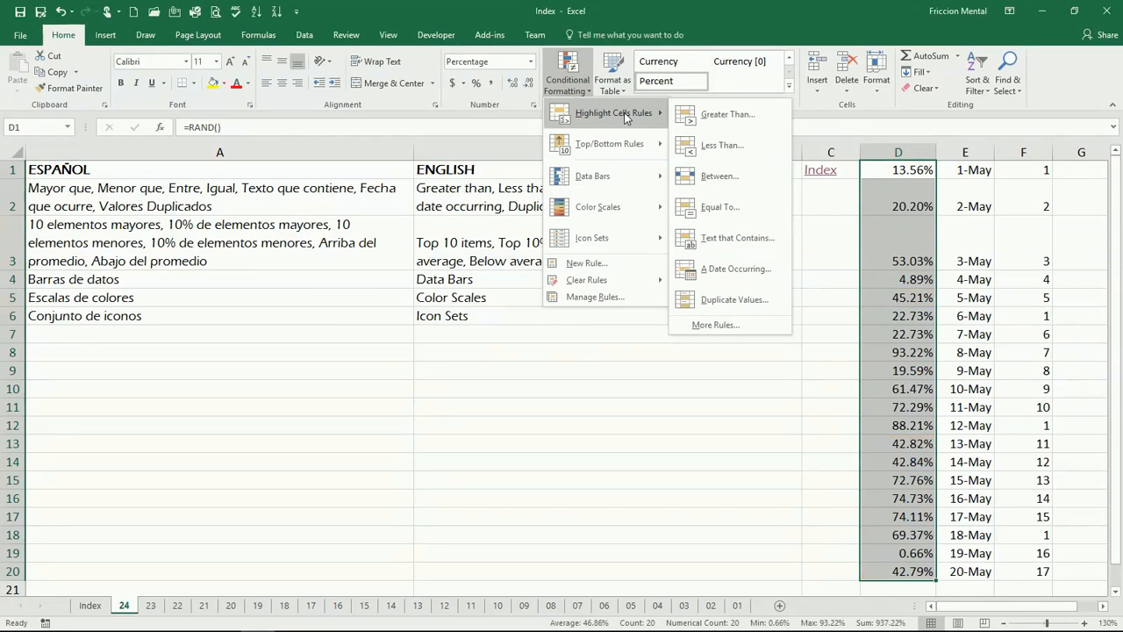
click(750, 217)
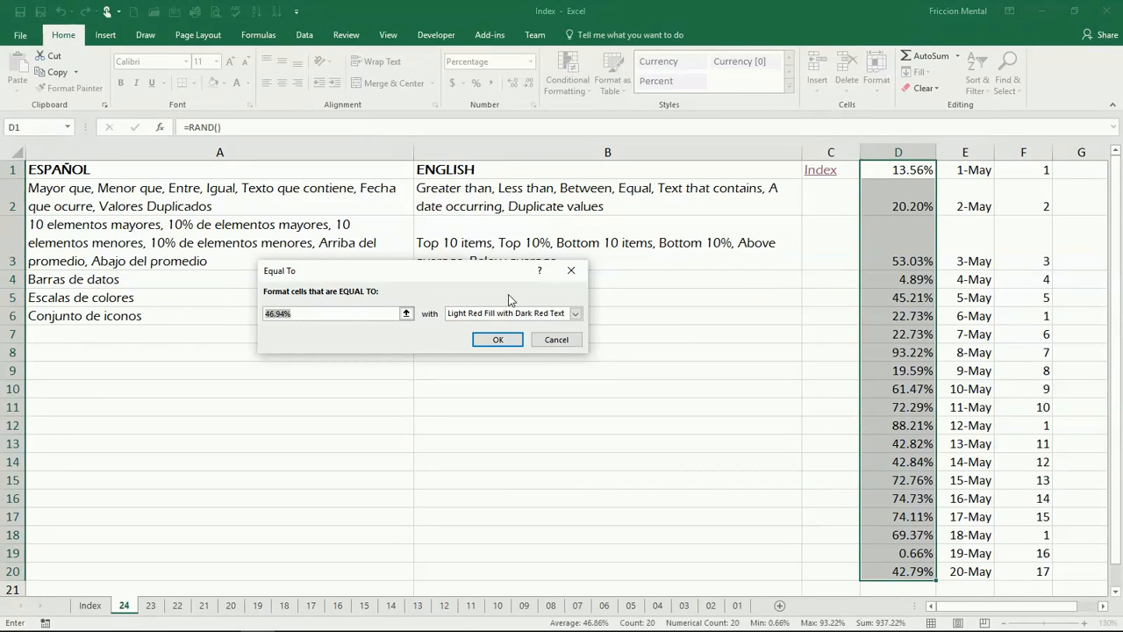
text(20.20%)
click(901, 206)
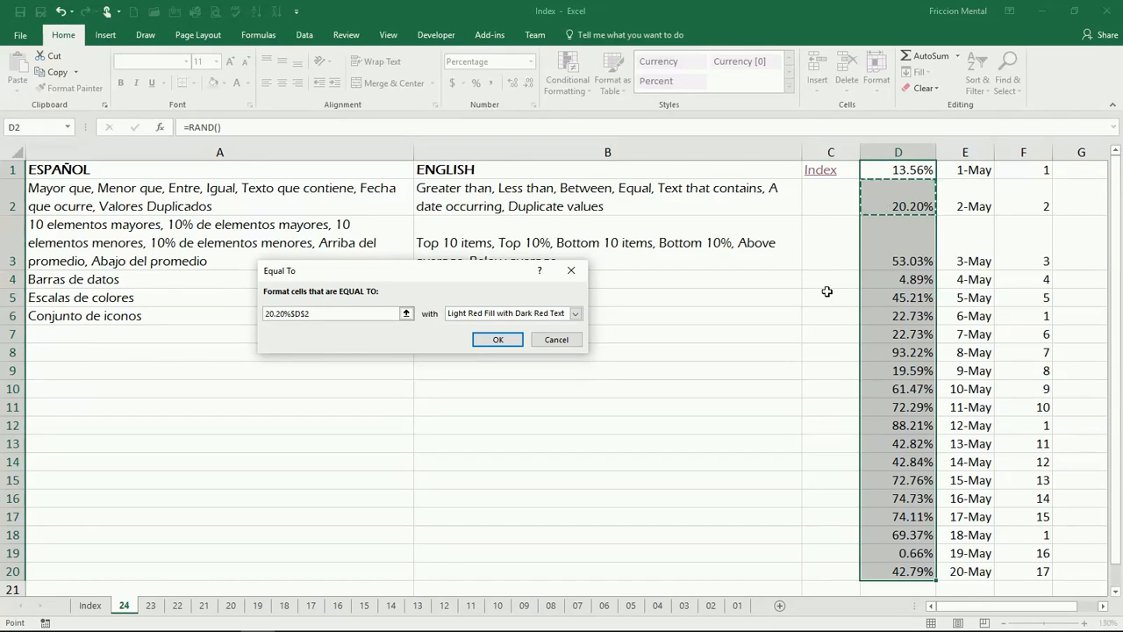
key(BackSpace)
key(BackSpace)
key(BackSpace)
key(BackSpace)
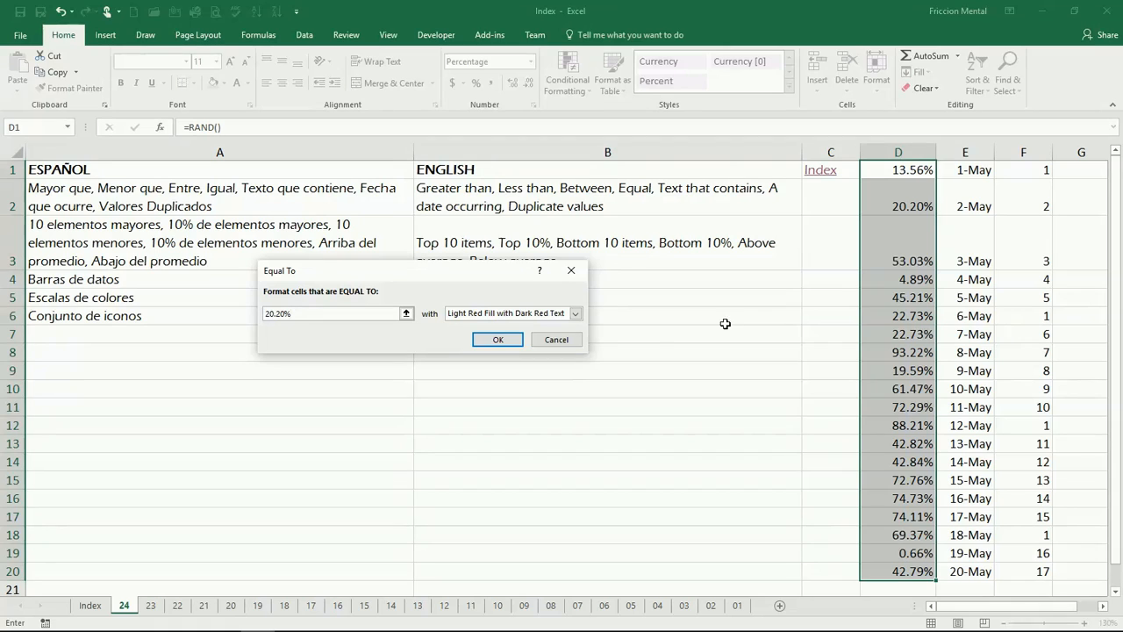
click(504, 340)
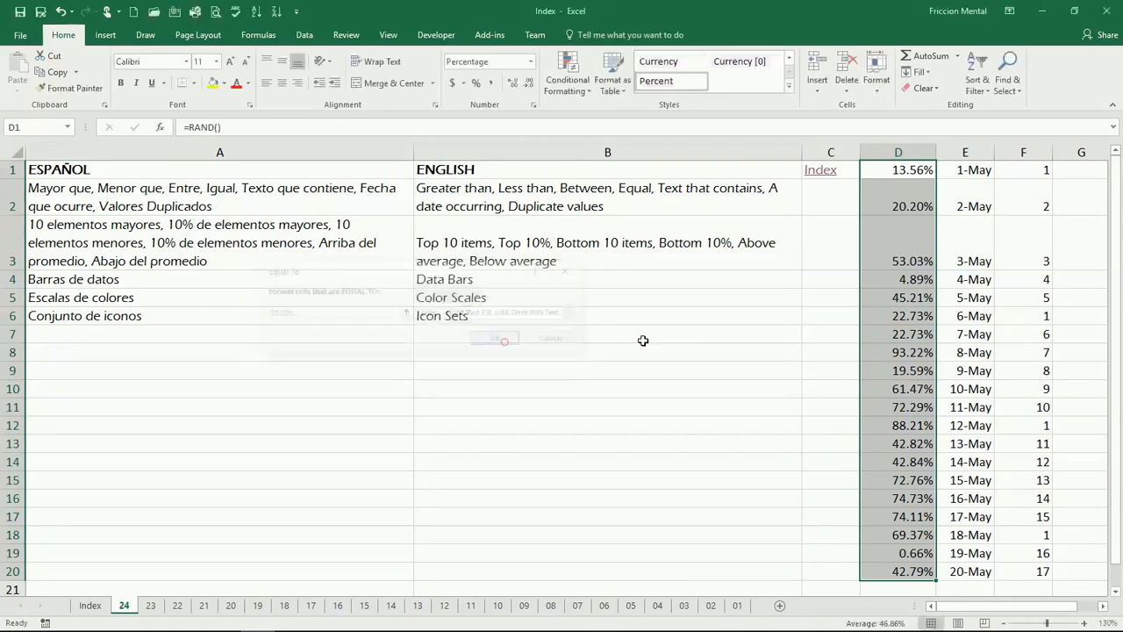
Enter 20.20% in D2 to test the Equal To rule, and undo the entry
click(888, 207)
double_click(888, 206)
text(0)
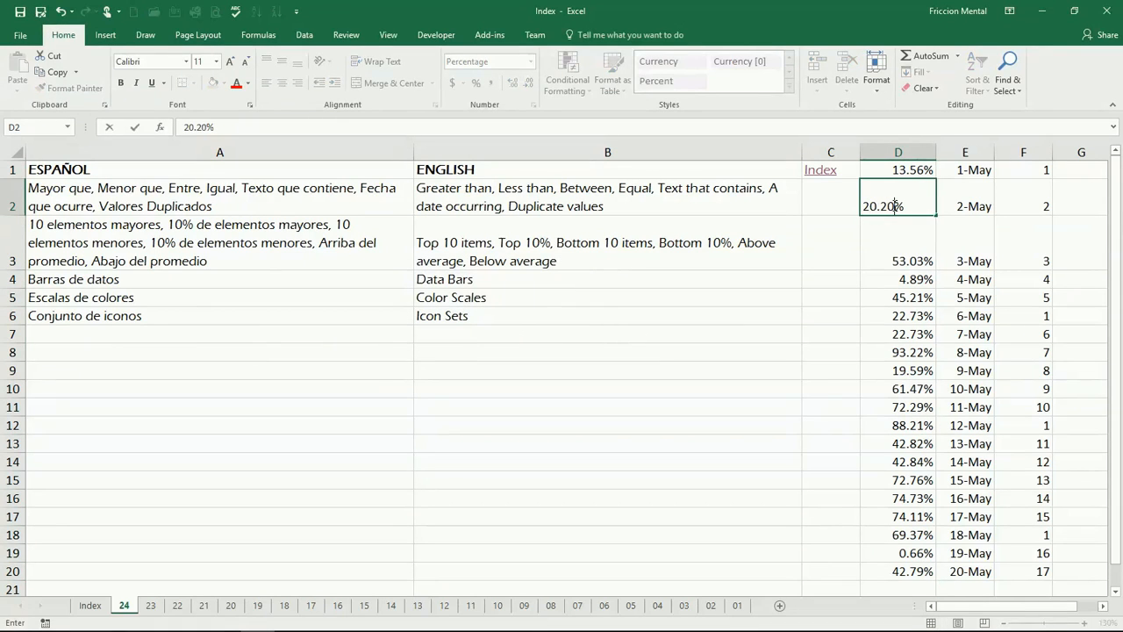
key(Return)
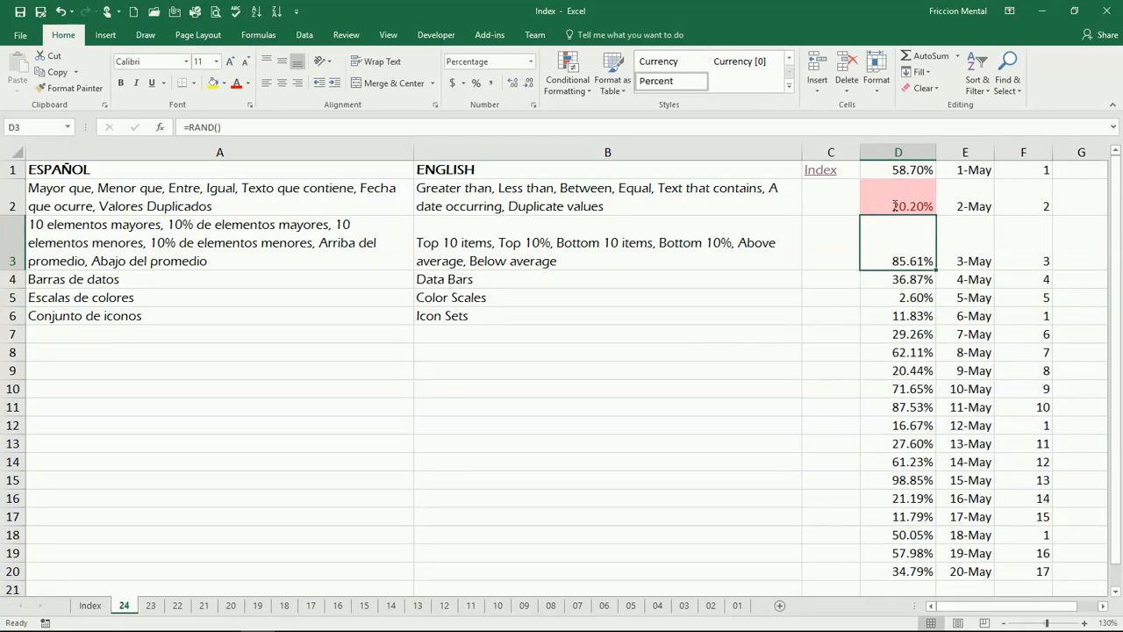
key(ctrl+z)
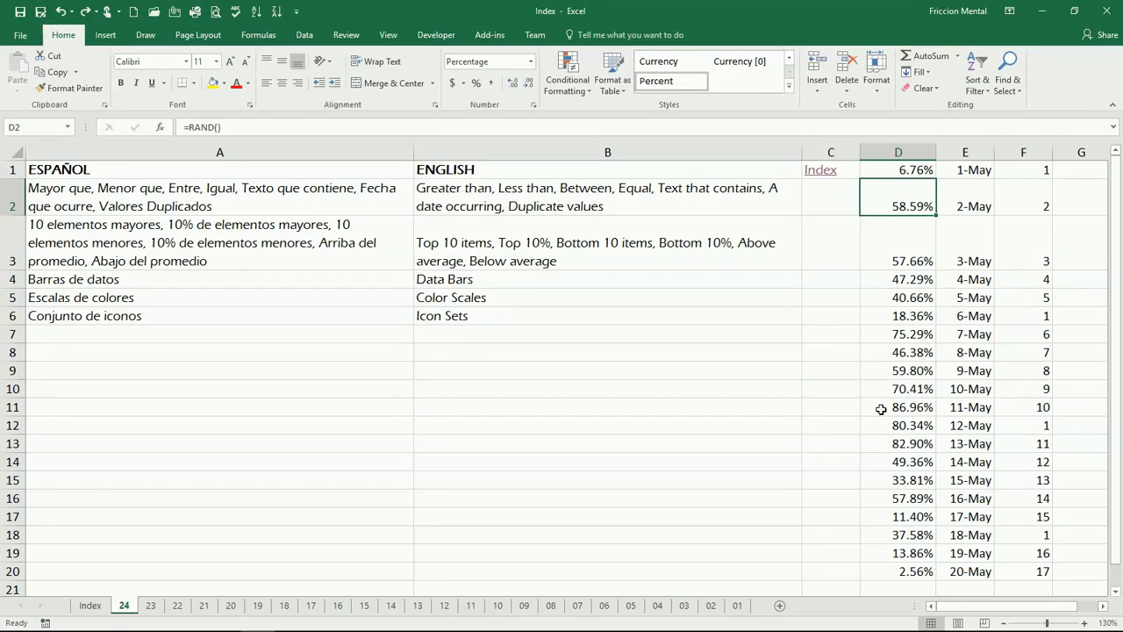
Enter 0 in cell B7 to recalculate the random percentages in column D
click(712, 334)
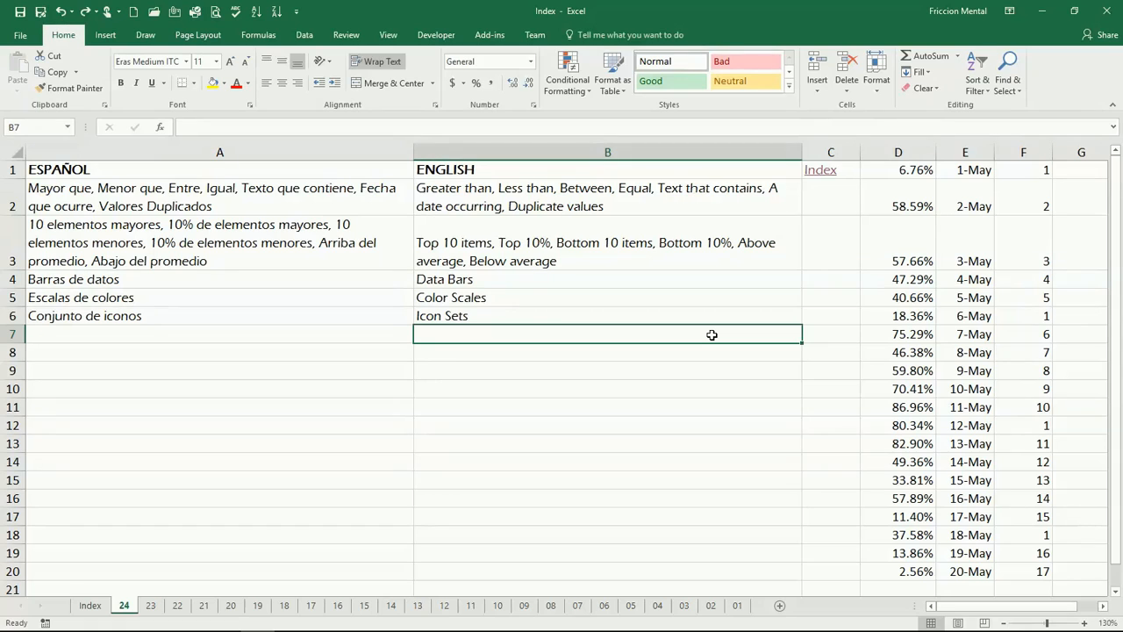
text(0)
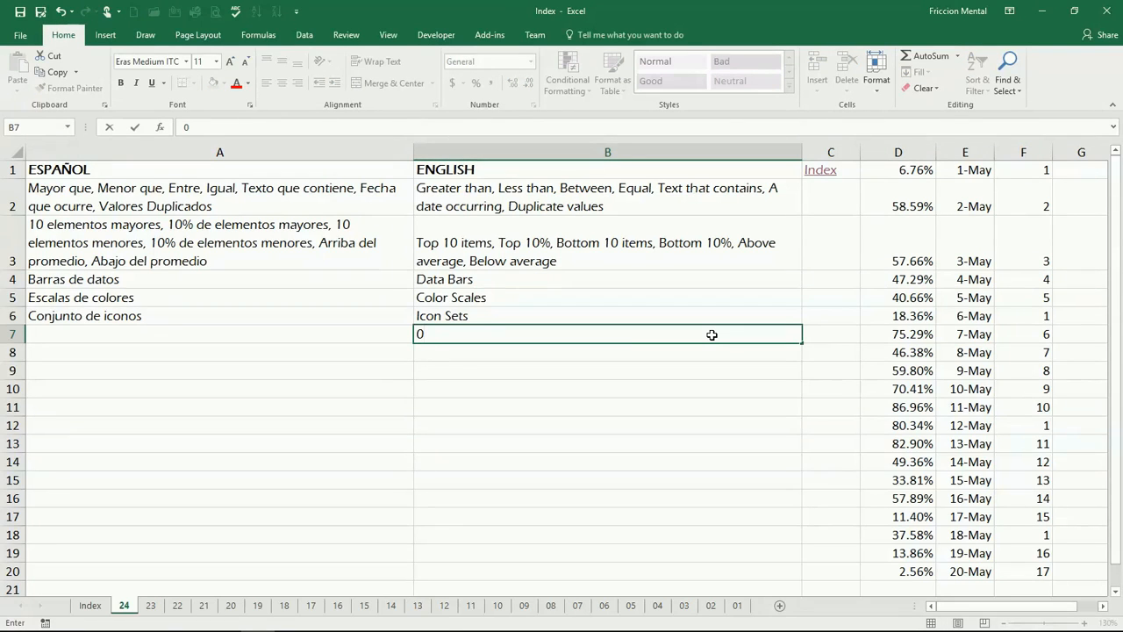
key(Return)
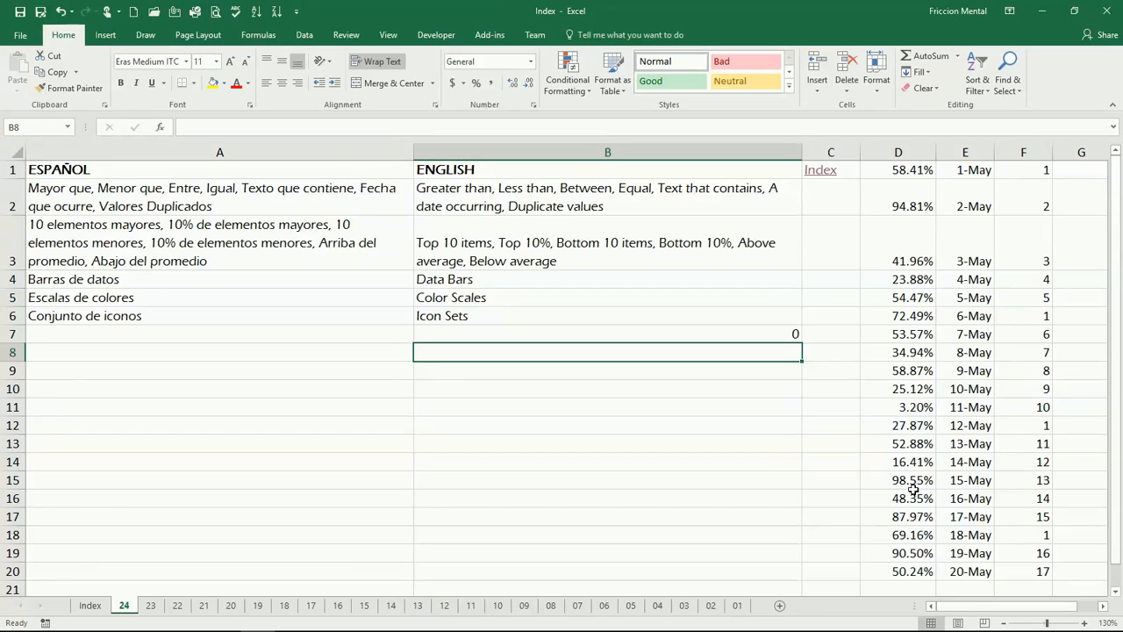
Delete the 0 from cell B7 and recalculate the random percentages in column D several times with Calculate Now
click(768, 328)
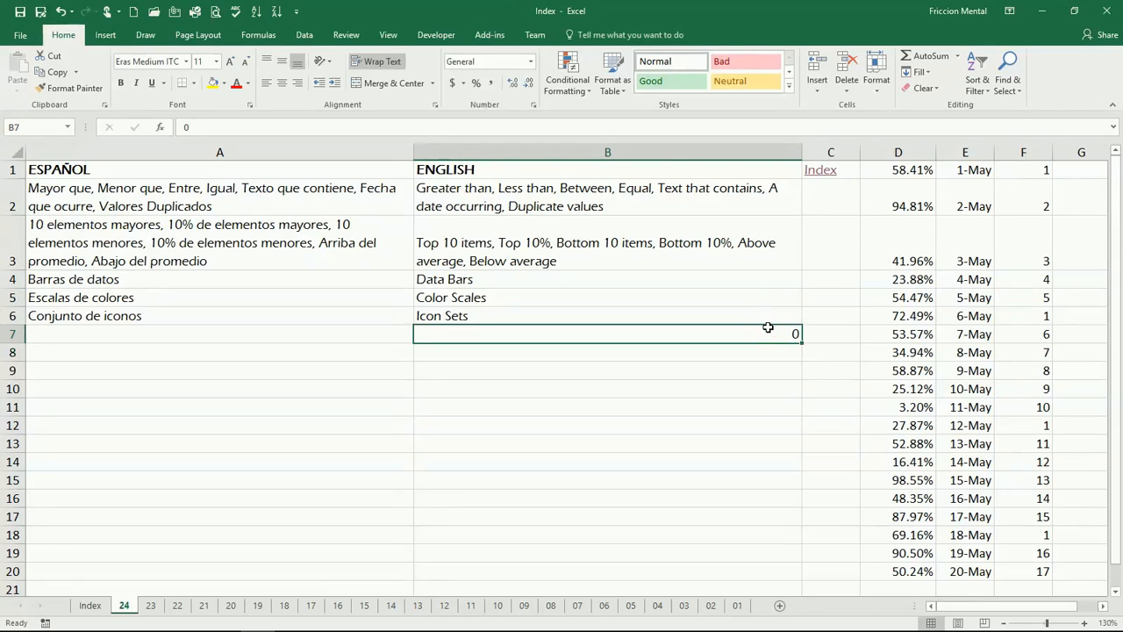
key(Delete)
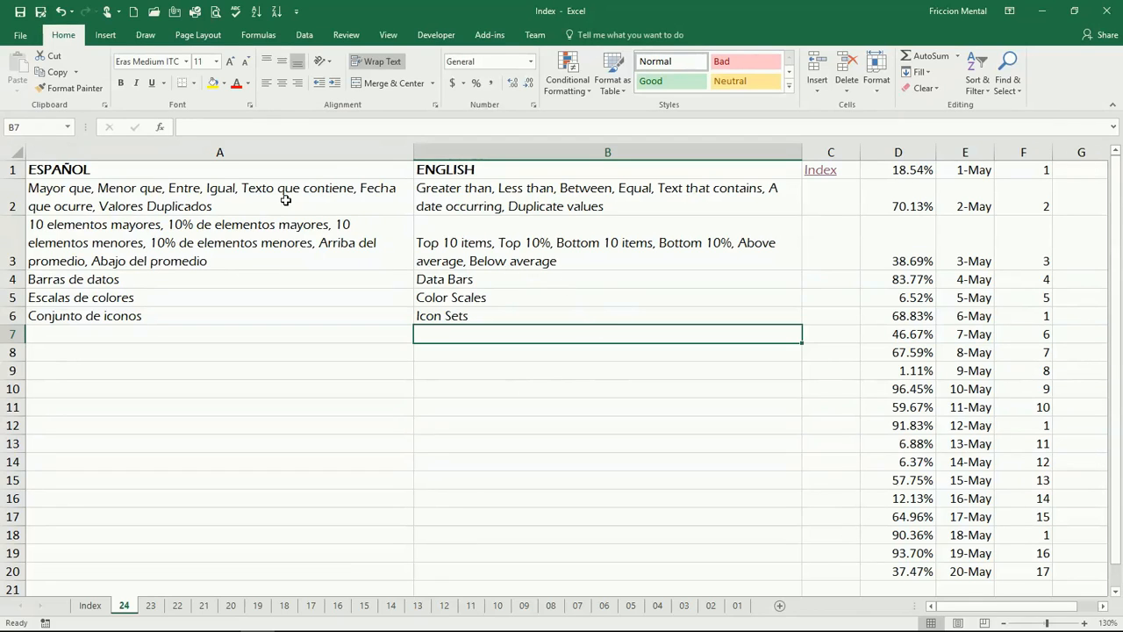
click(259, 37)
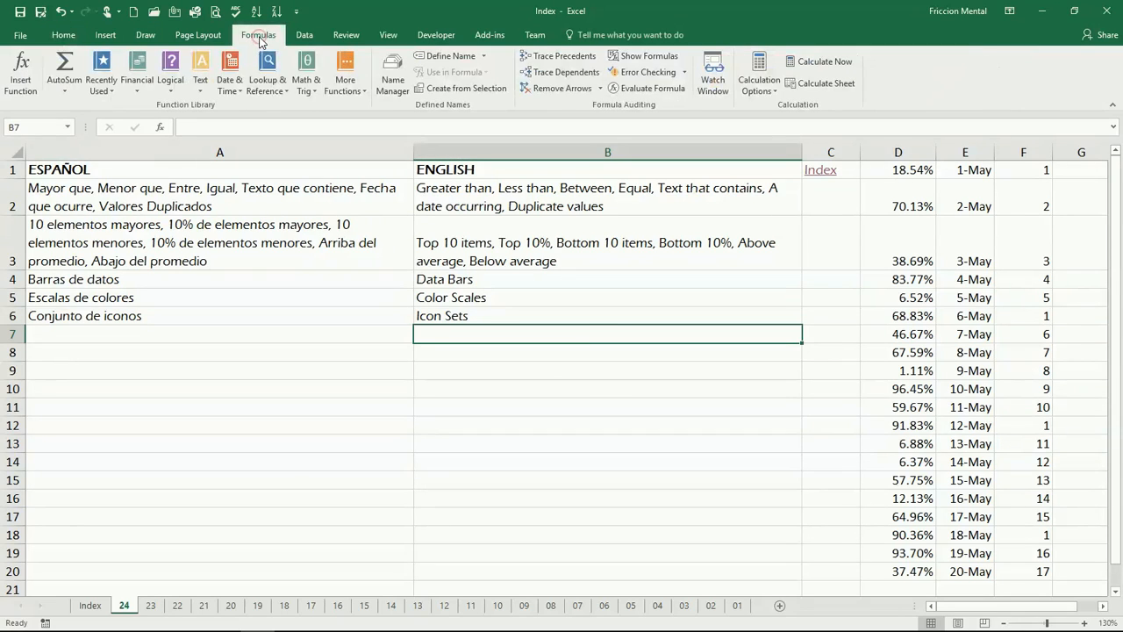
click(824, 66)
click(824, 66)
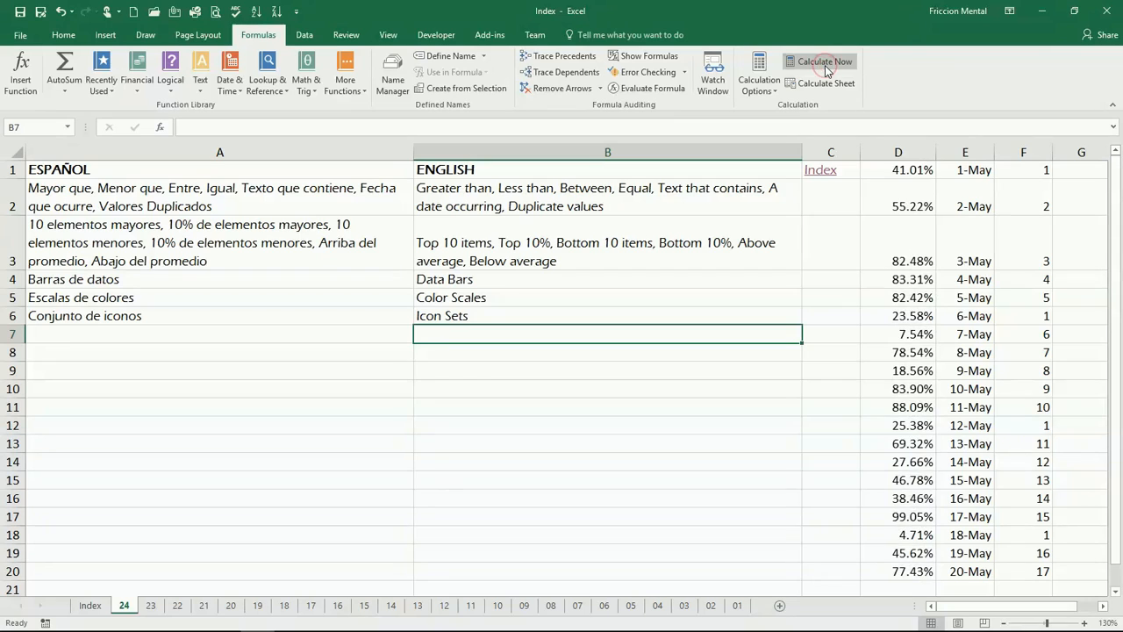
click(825, 65)
click(824, 65)
click(825, 65)
click(825, 65)
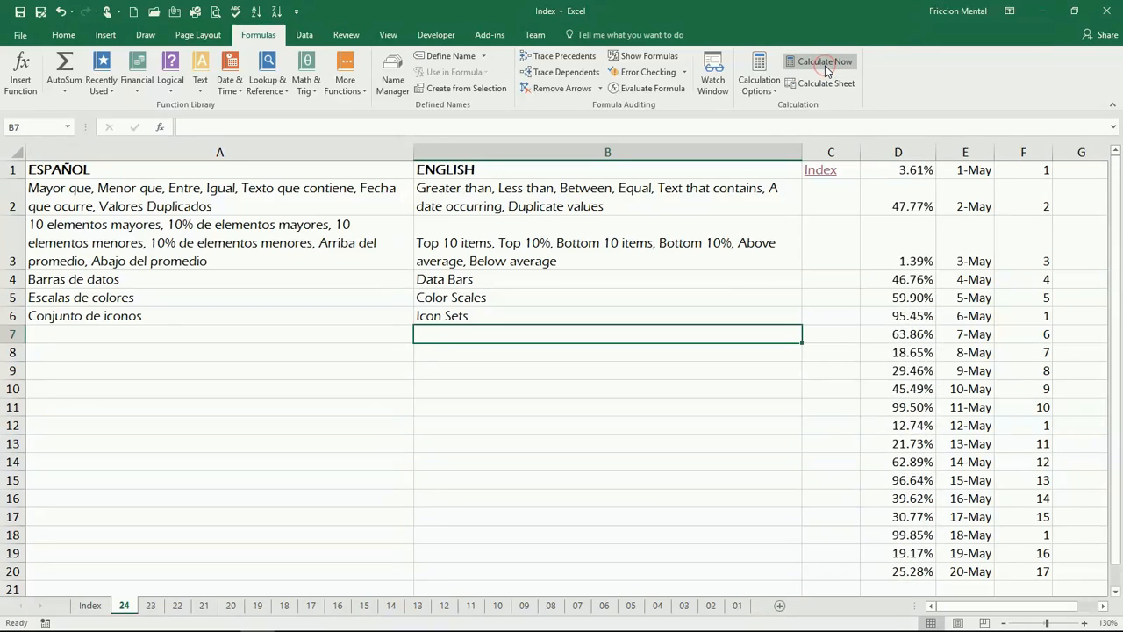
click(64, 35)
drag(922, 173, 908, 428)
click(558, 67)
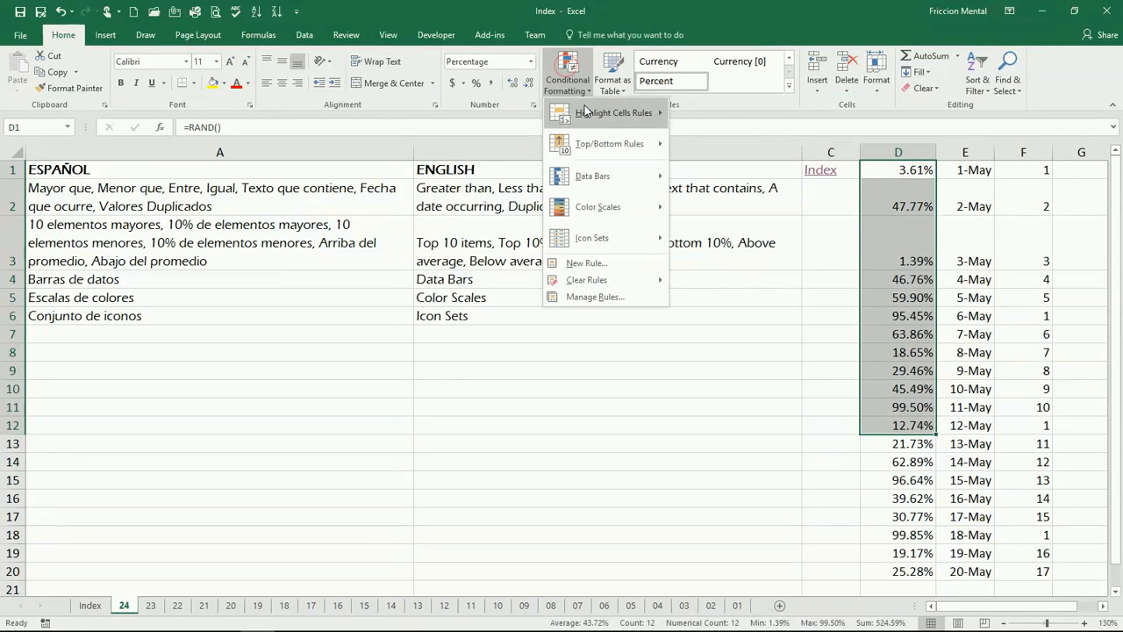
mouse_move(586, 110)
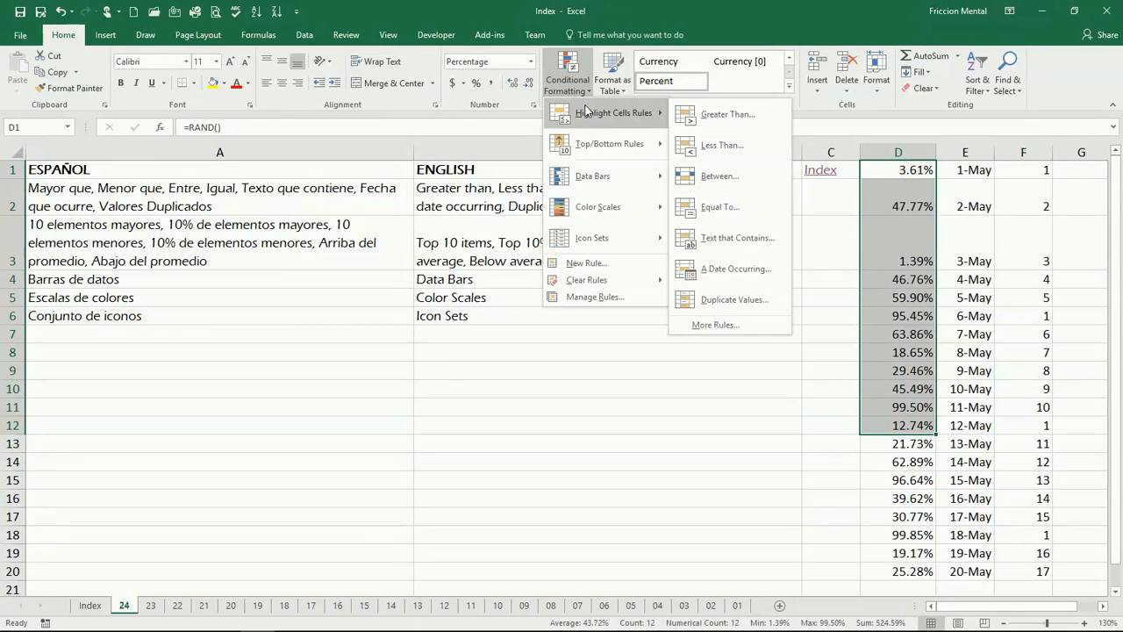
click(221, 193)
click(222, 194)
drag(221, 195, 226, 316)
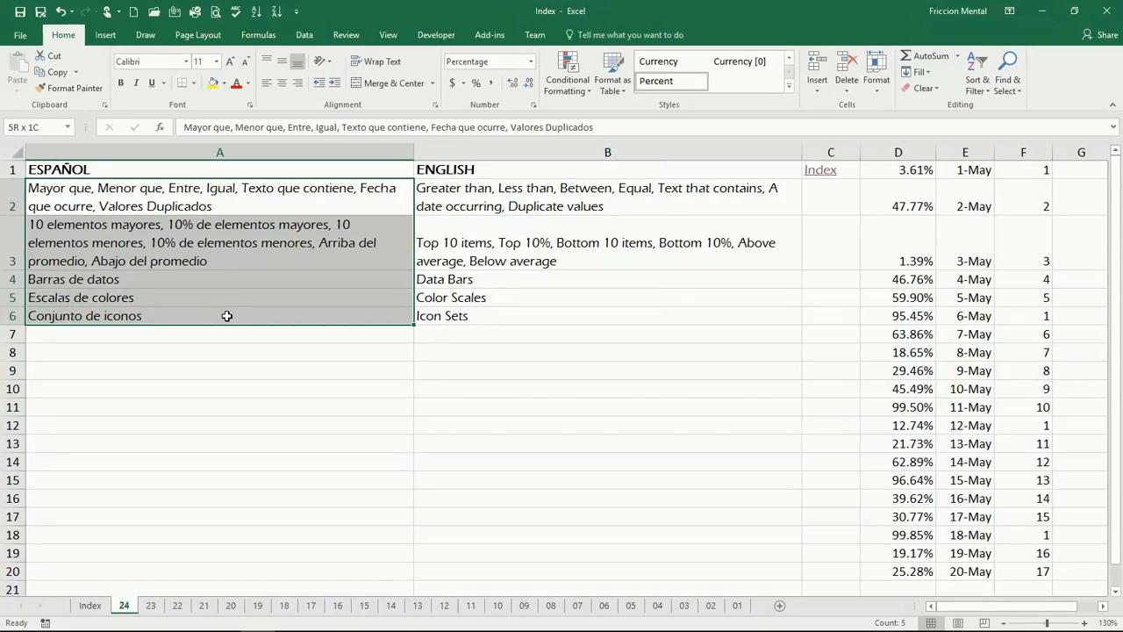
Try a Text That Contains rule for "Bar" with Light Red Fill with Dark Red Text on B2:B6, and cancel it
drag(602, 191, 587, 311)
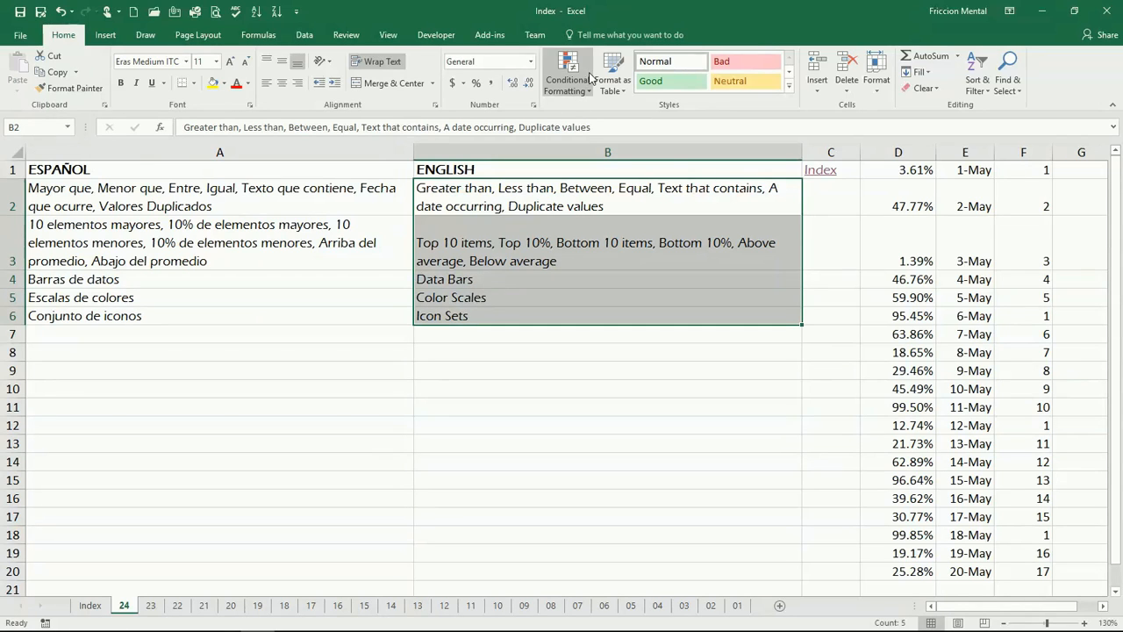
click(569, 99)
mouse_move(596, 114)
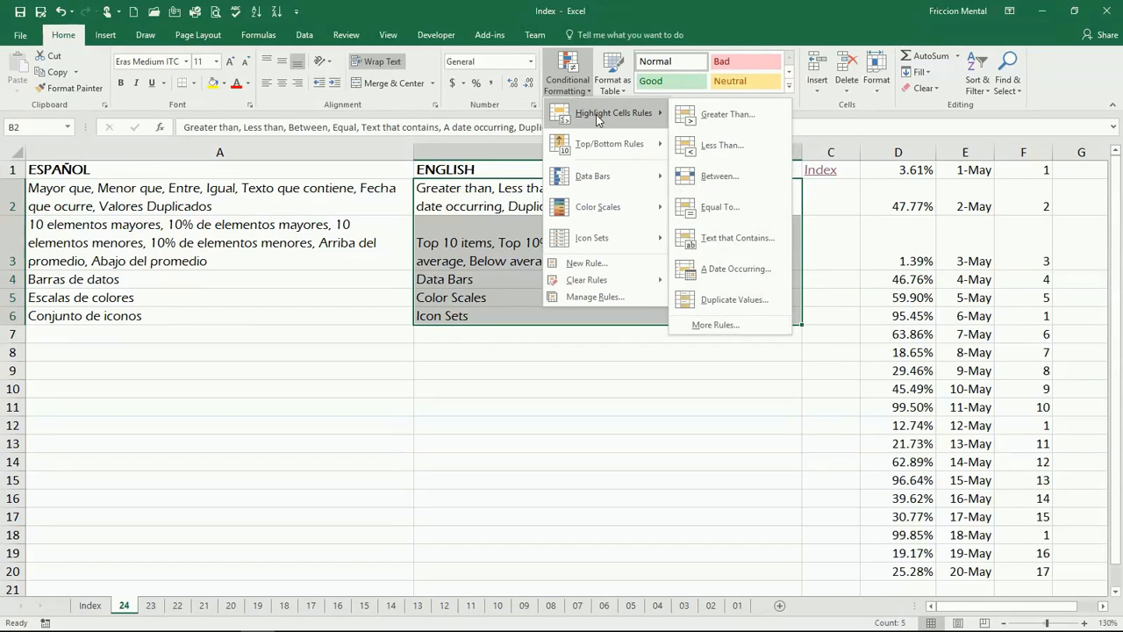
click(734, 249)
text(B)
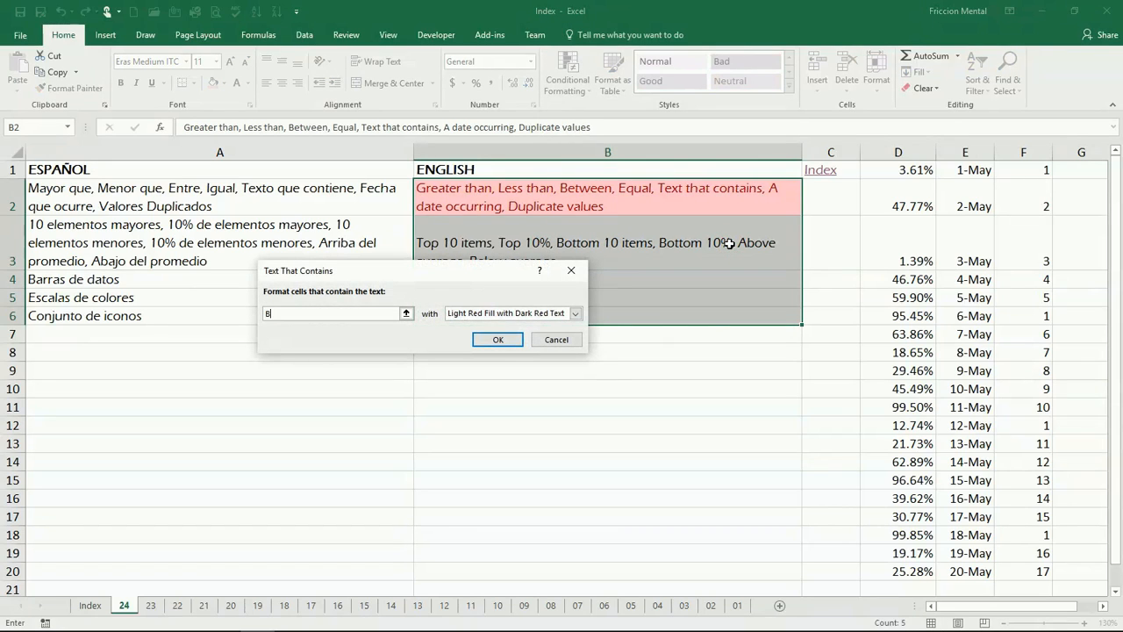
text(ar)
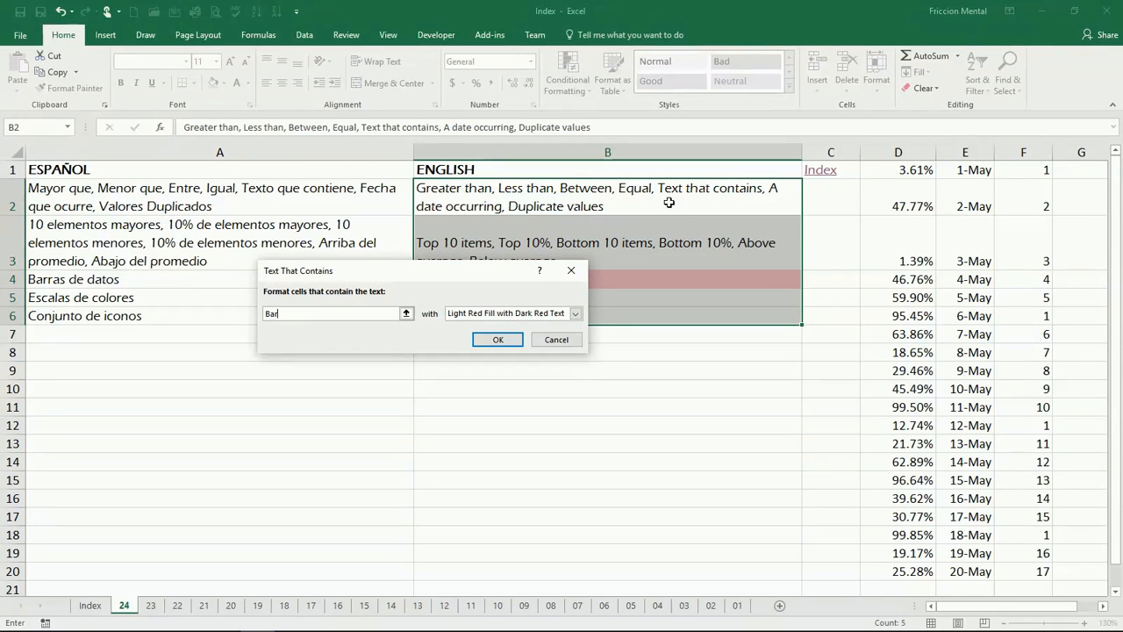
drag(369, 270, 334, 350)
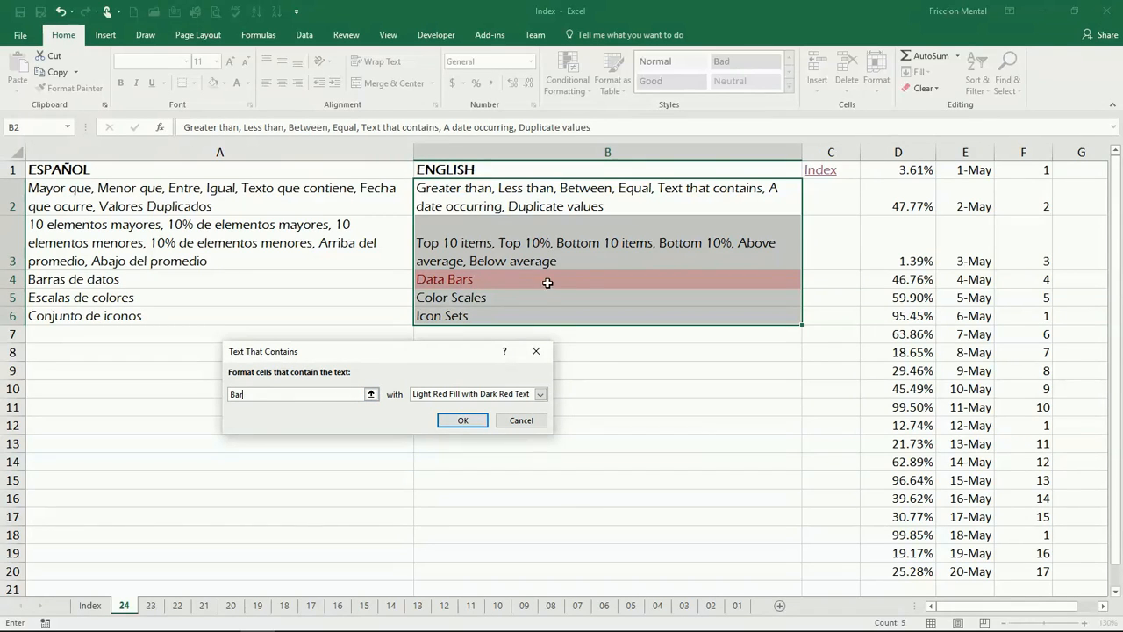
click(520, 421)
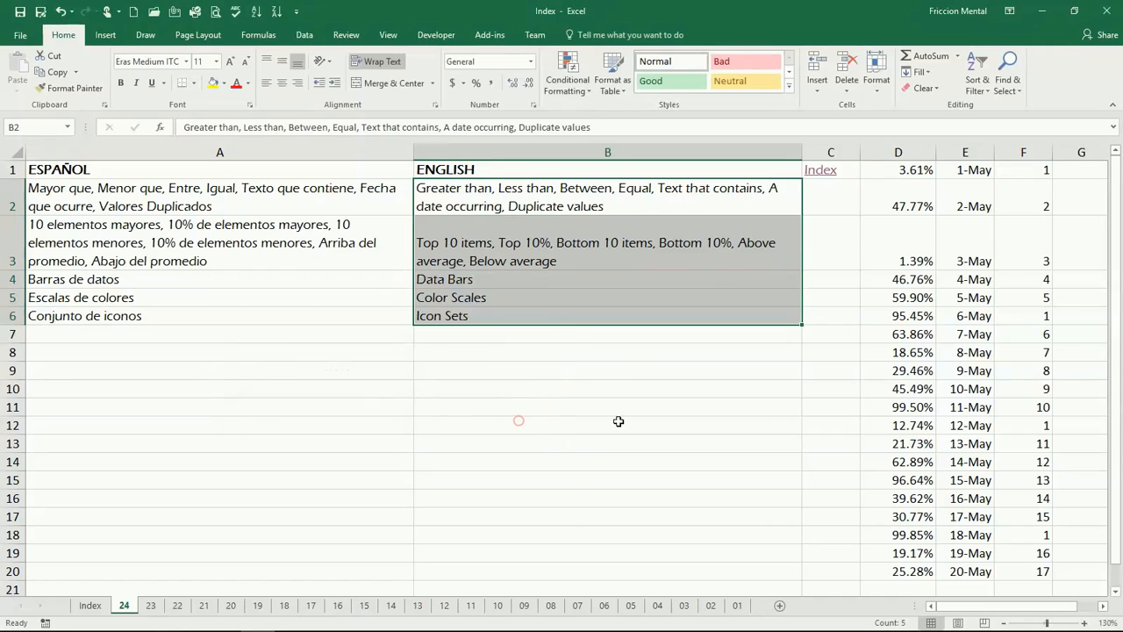
click(713, 282)
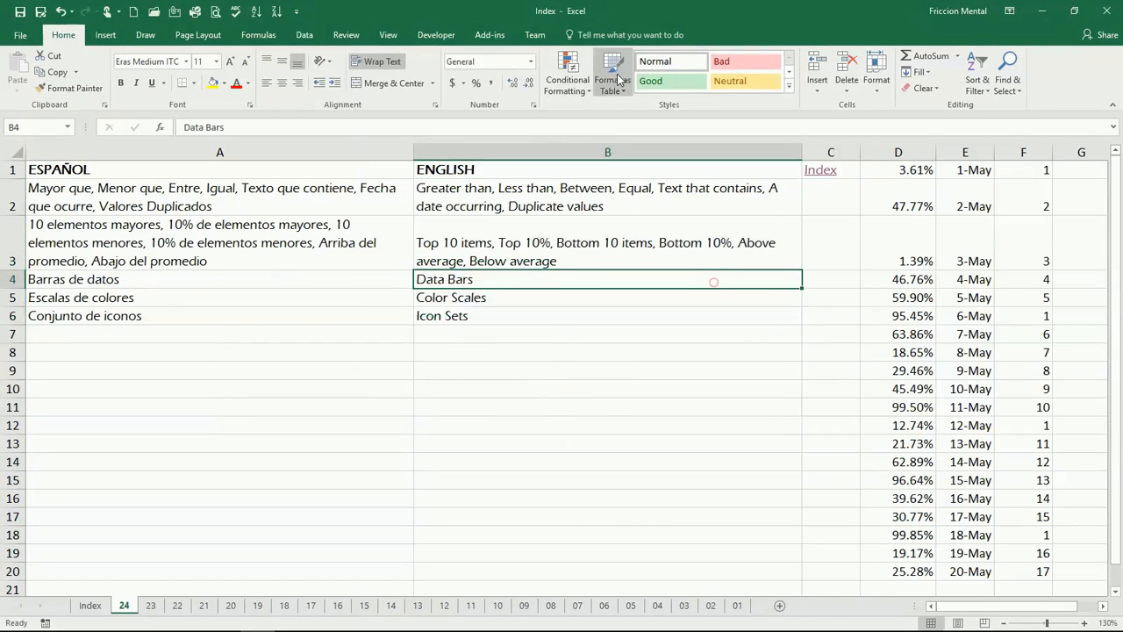
click(562, 67)
mouse_move(631, 112)
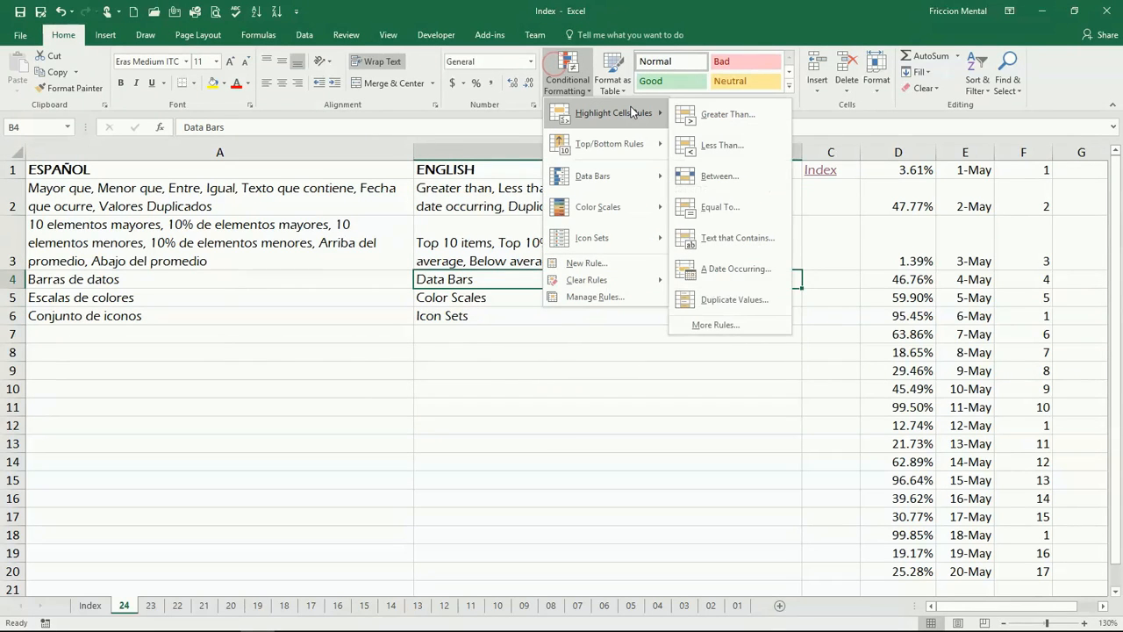
click(896, 26)
Preview an A Date Occurring rule on E1:E20 with Yesterday, Today, Last week and Next week, and cancel it
drag(965, 170, 974, 572)
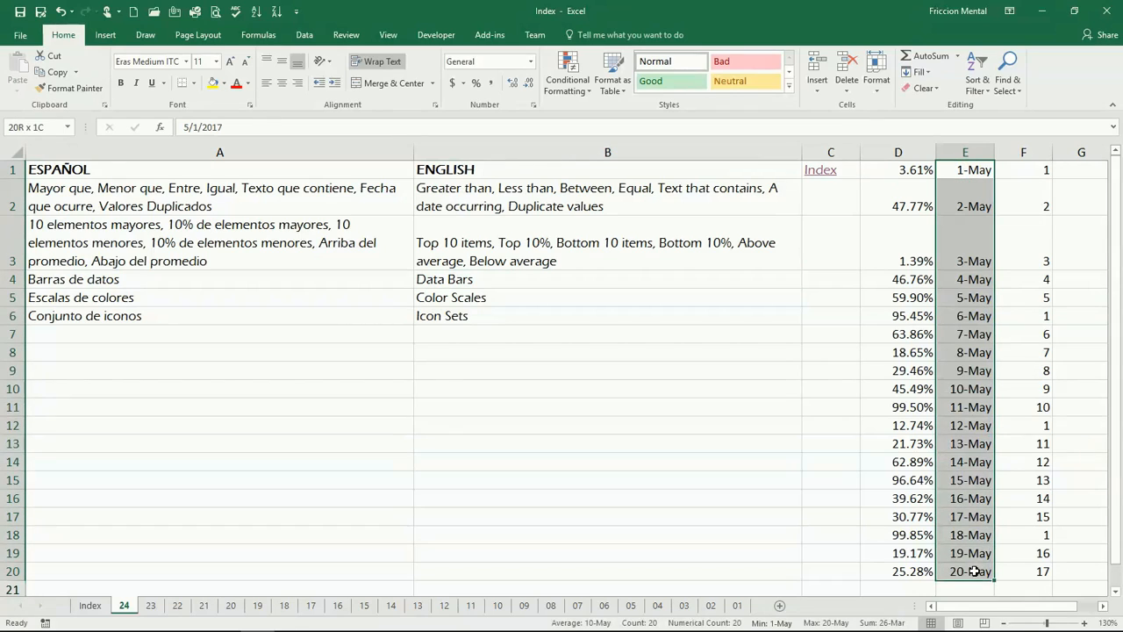
click(569, 67)
mouse_move(644, 119)
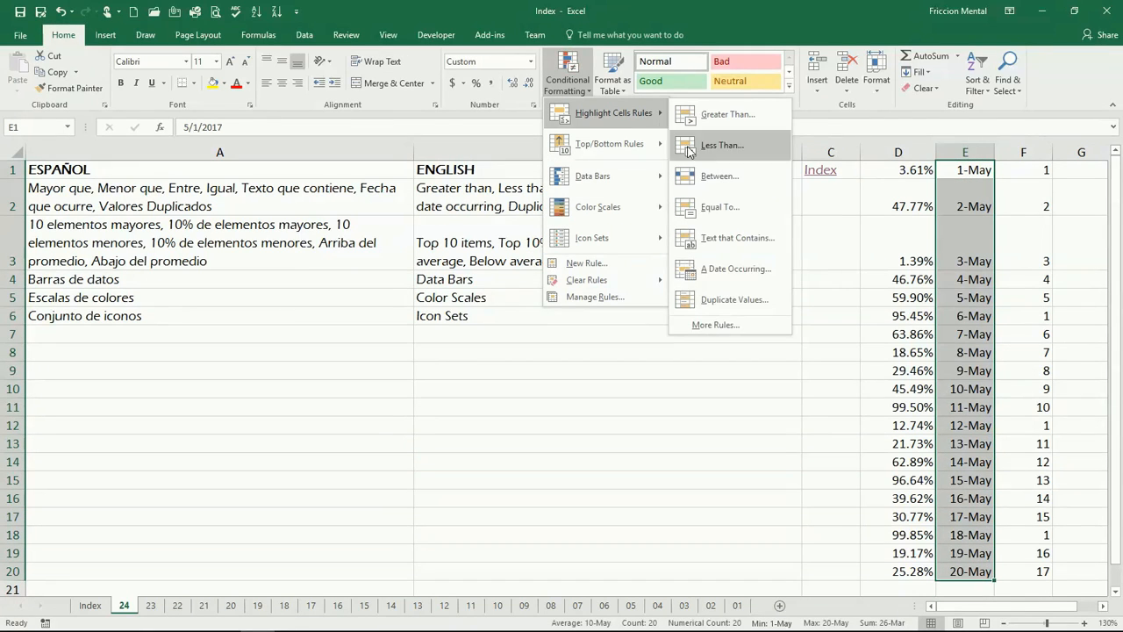
click(730, 269)
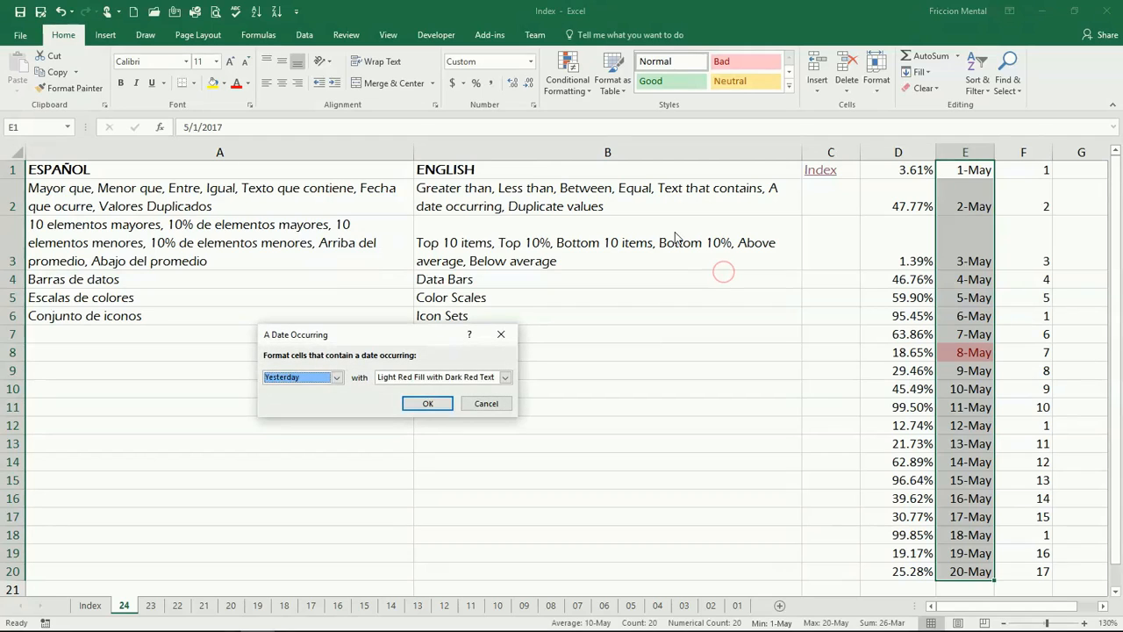
click(334, 377)
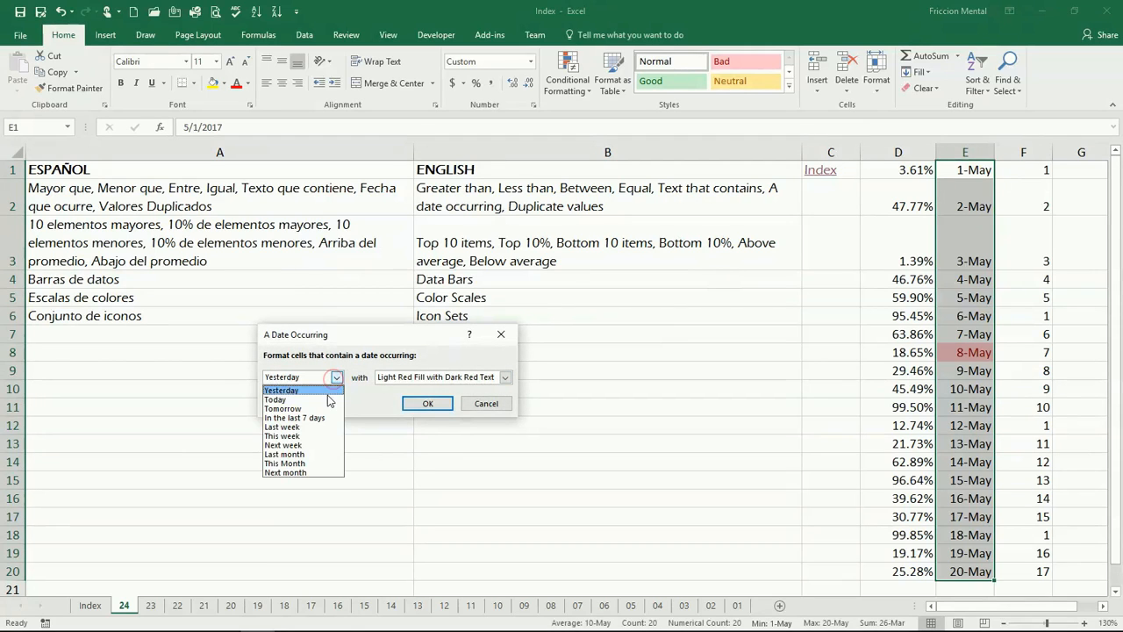
click(326, 399)
click(336, 376)
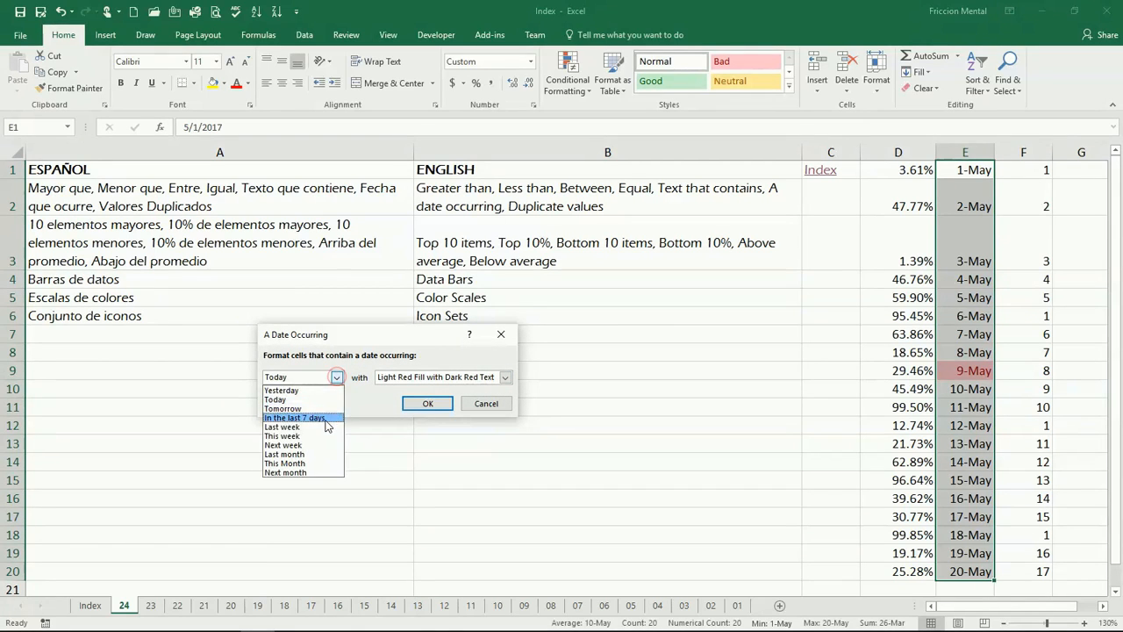
click(323, 428)
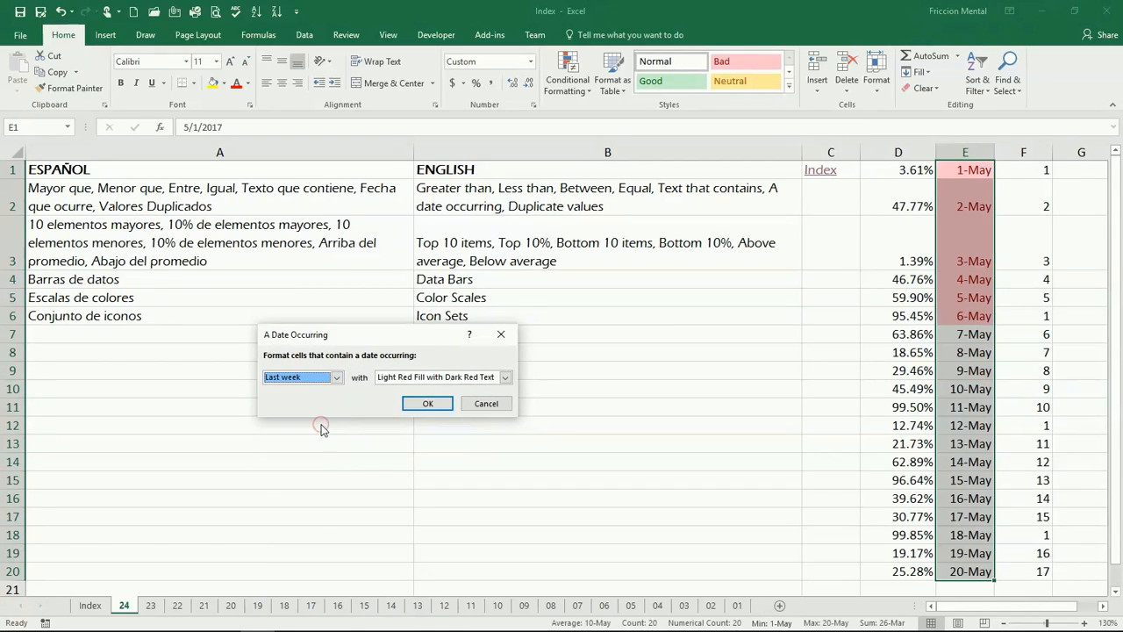
click(336, 376)
click(325, 446)
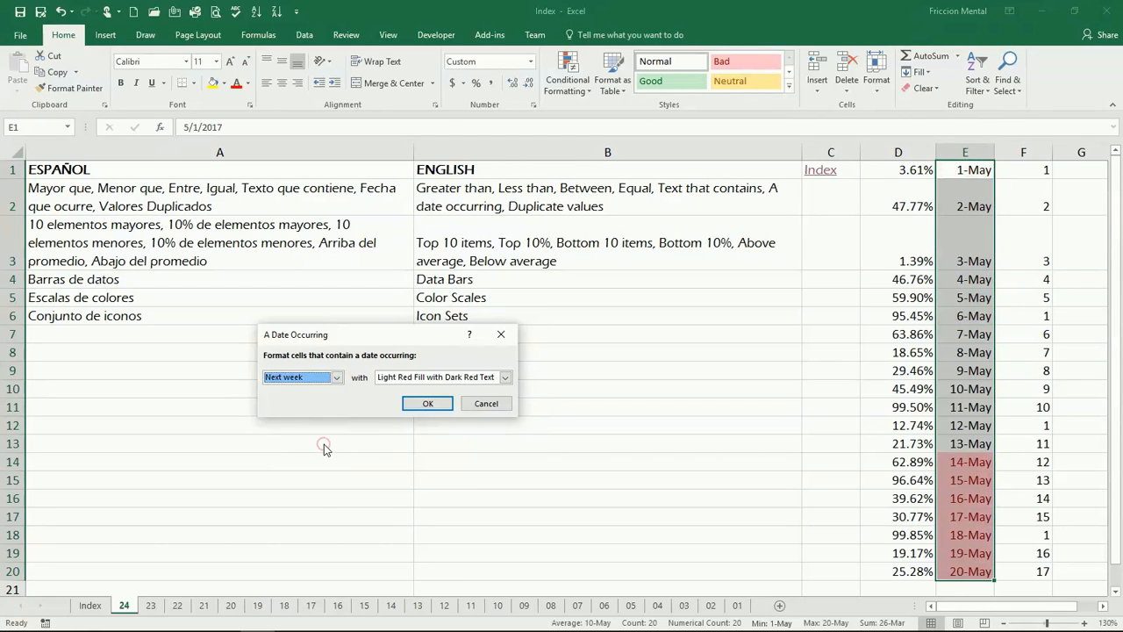
click(478, 404)
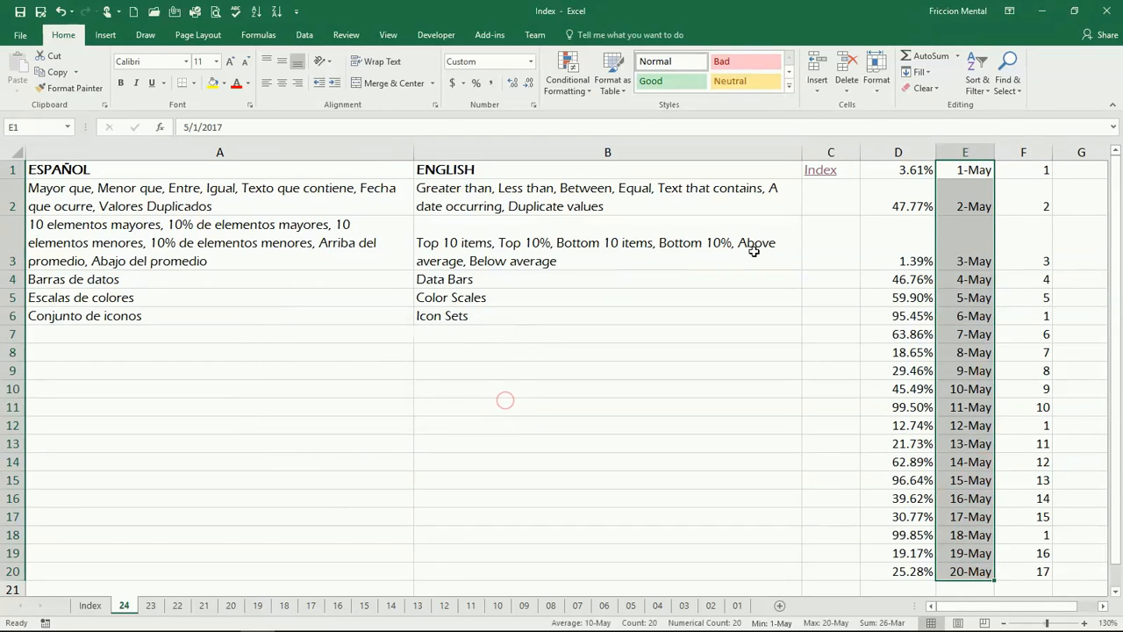
Preview a Duplicate Values rule on F1:F20 for Duplicate and Unique values with Light Red Fill with Dark Red Text, and cancel it
drag(1040, 169, 1042, 572)
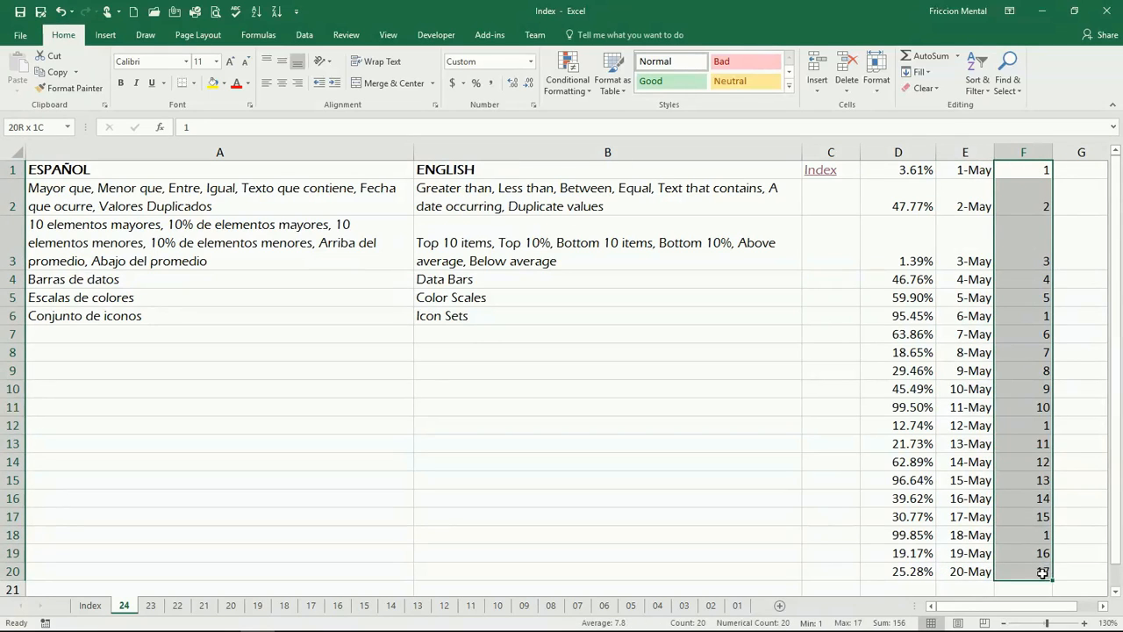
click(566, 75)
mouse_move(591, 112)
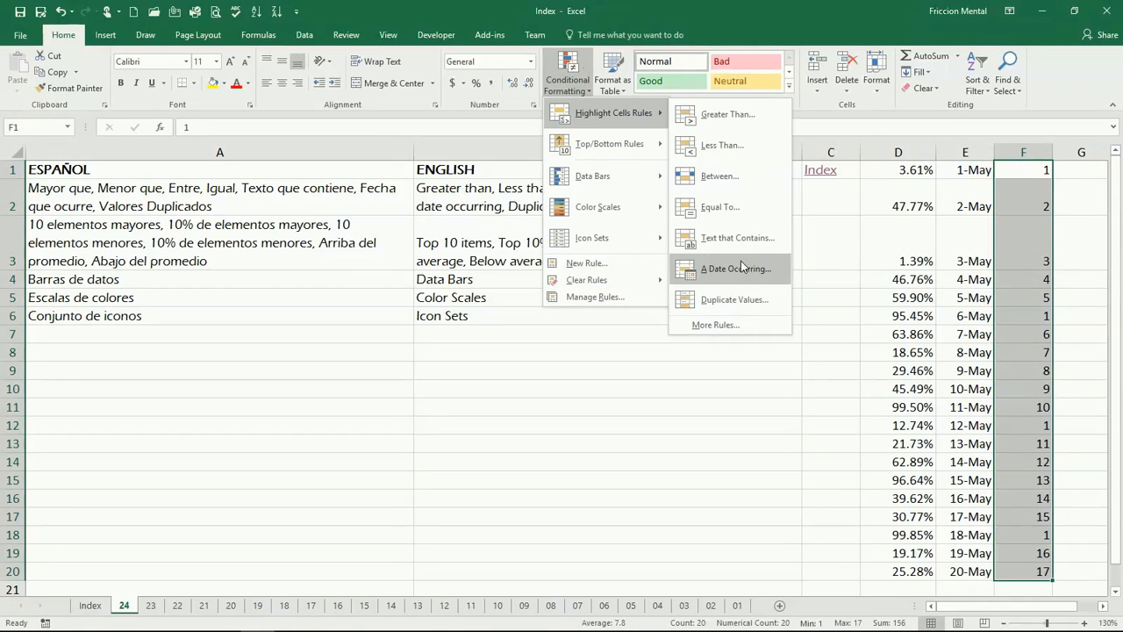
click(747, 304)
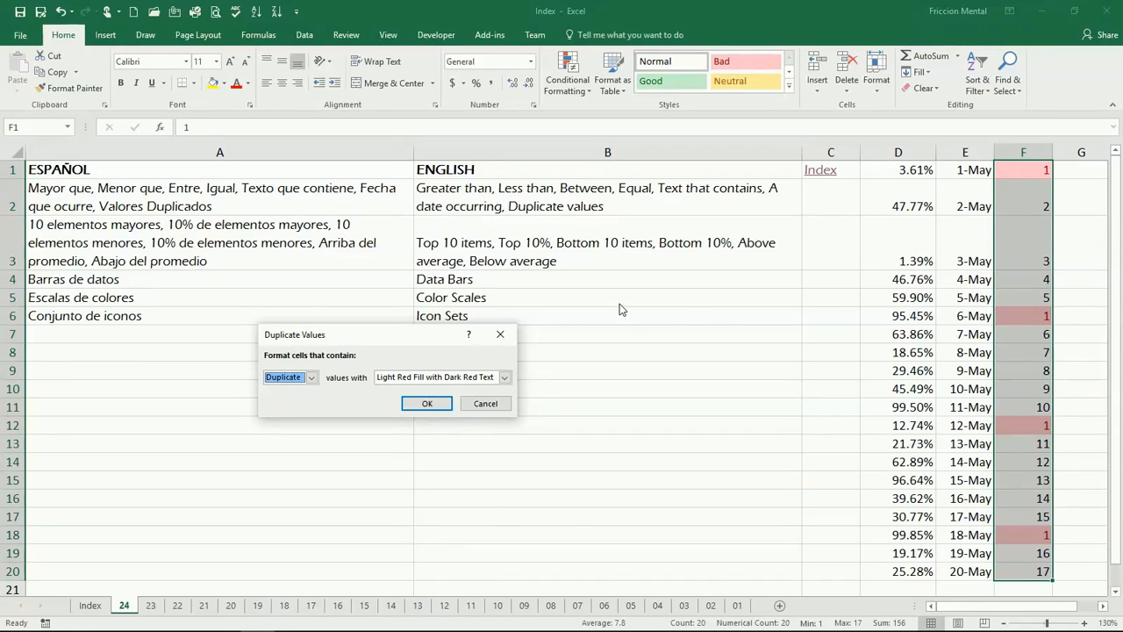
click(311, 377)
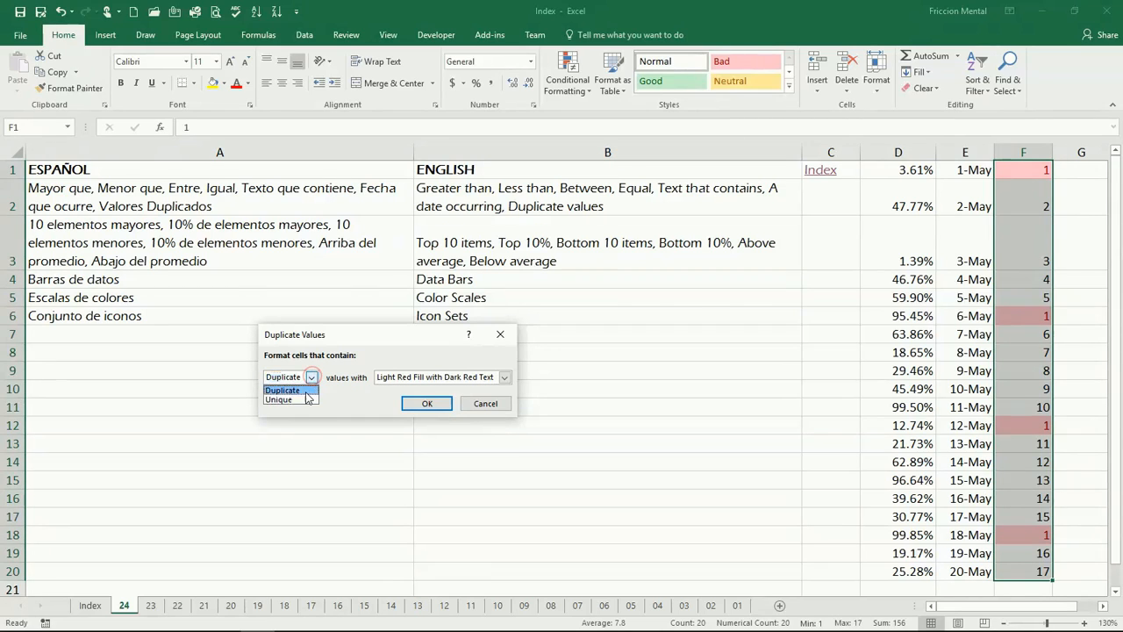
click(304, 400)
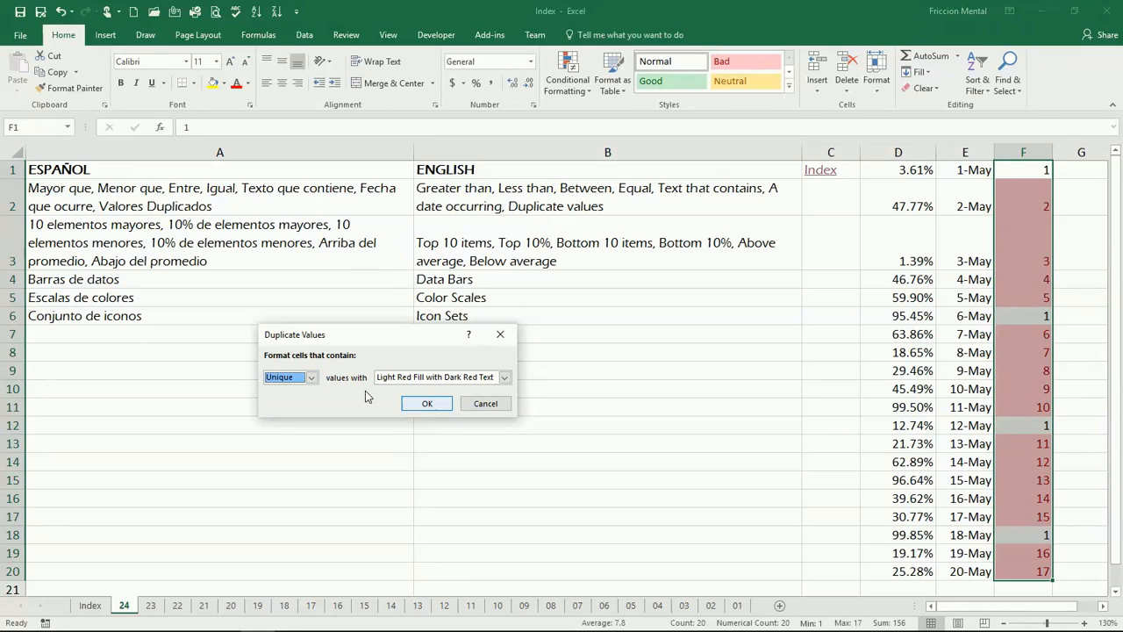
click(485, 403)
Try a Top 10 Items rule with Light Red Fill with Dark Red Text on D1:D20, and cancel it
drag(922, 175, 907, 570)
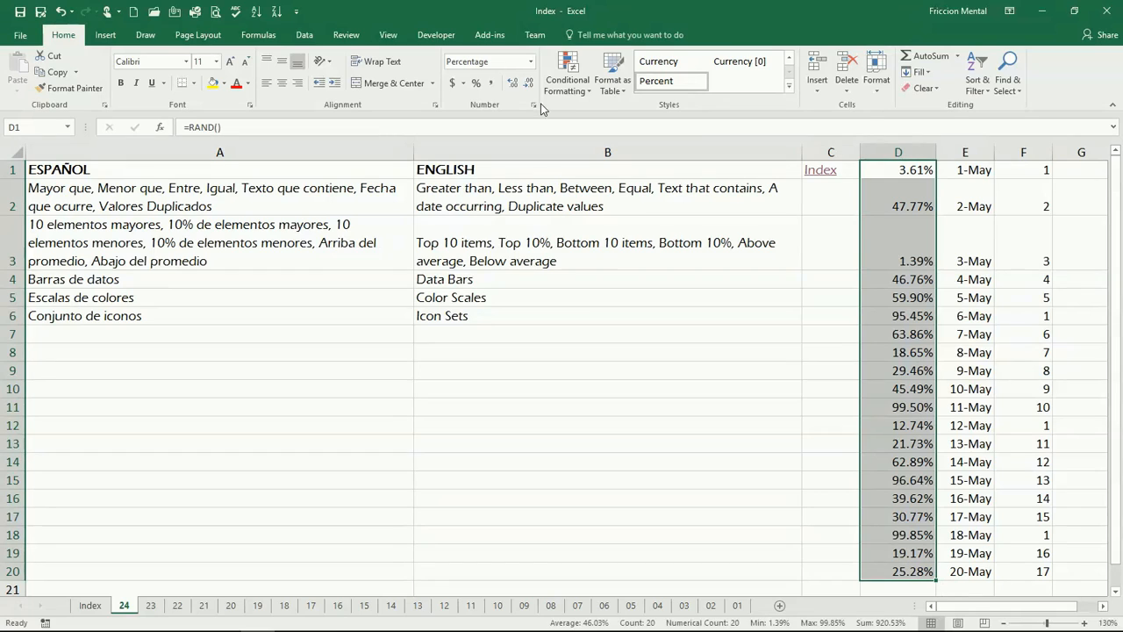
click(568, 84)
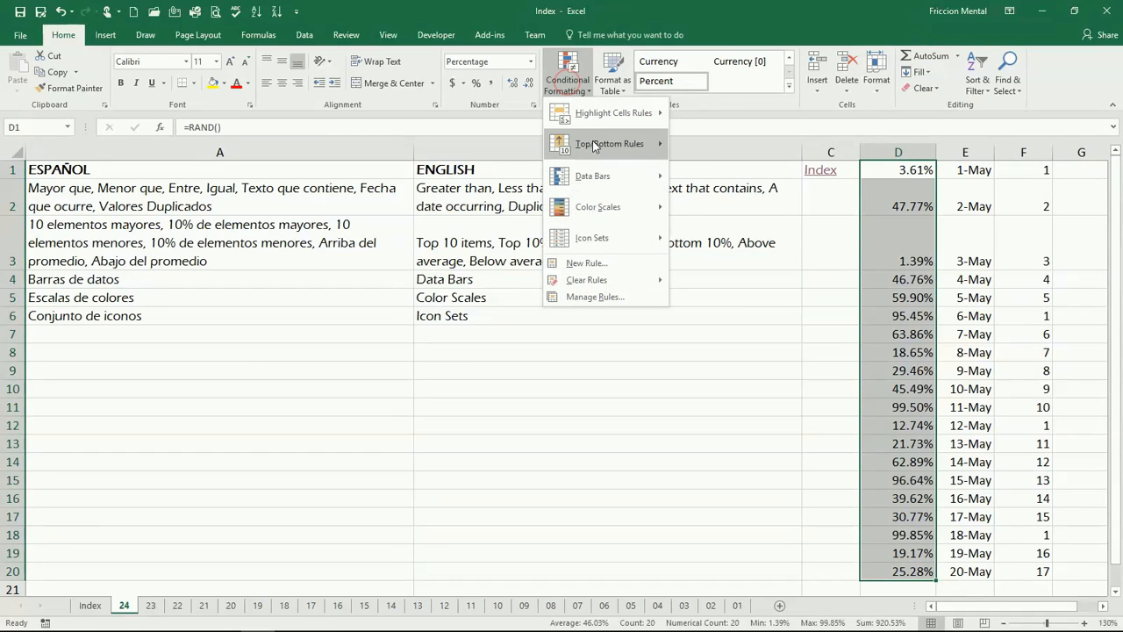
mouse_move(627, 145)
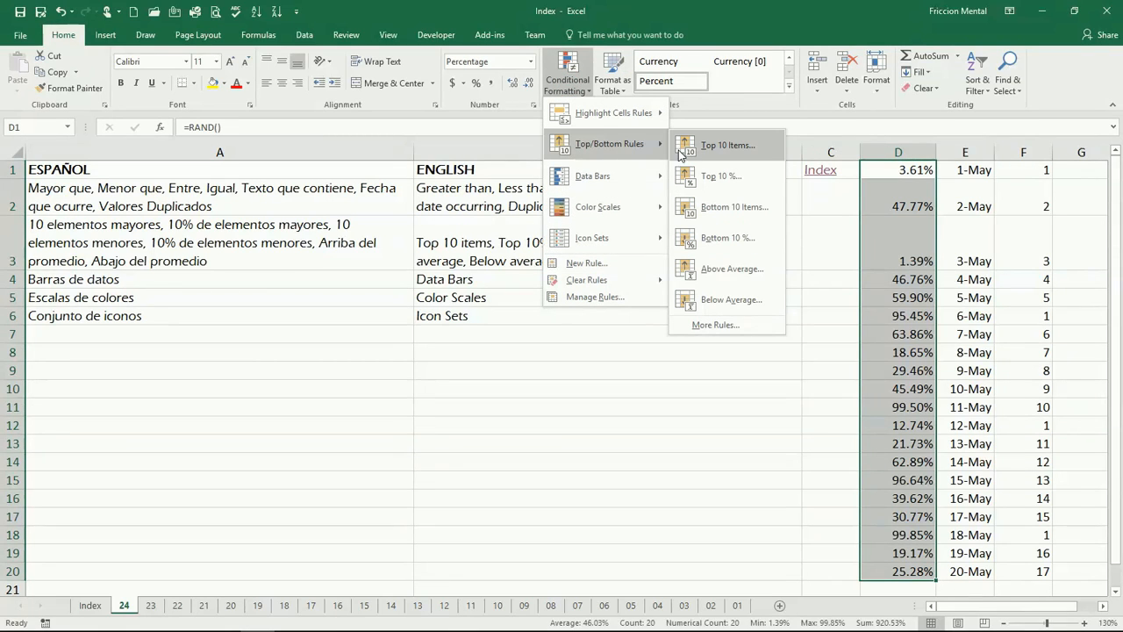
click(730, 146)
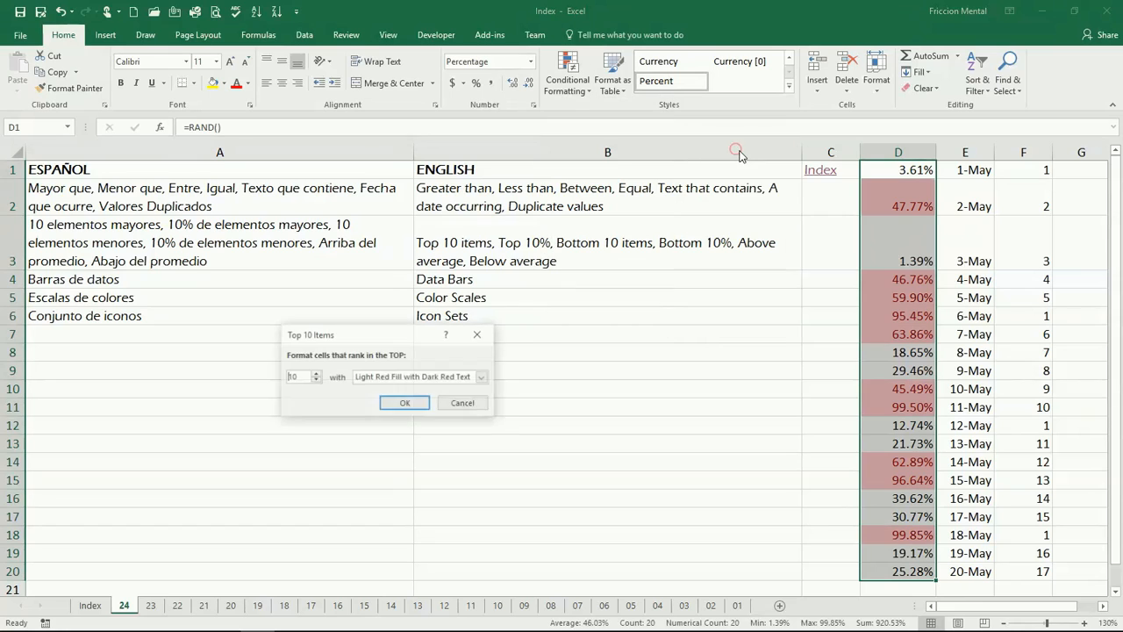
click(482, 377)
click(482, 377)
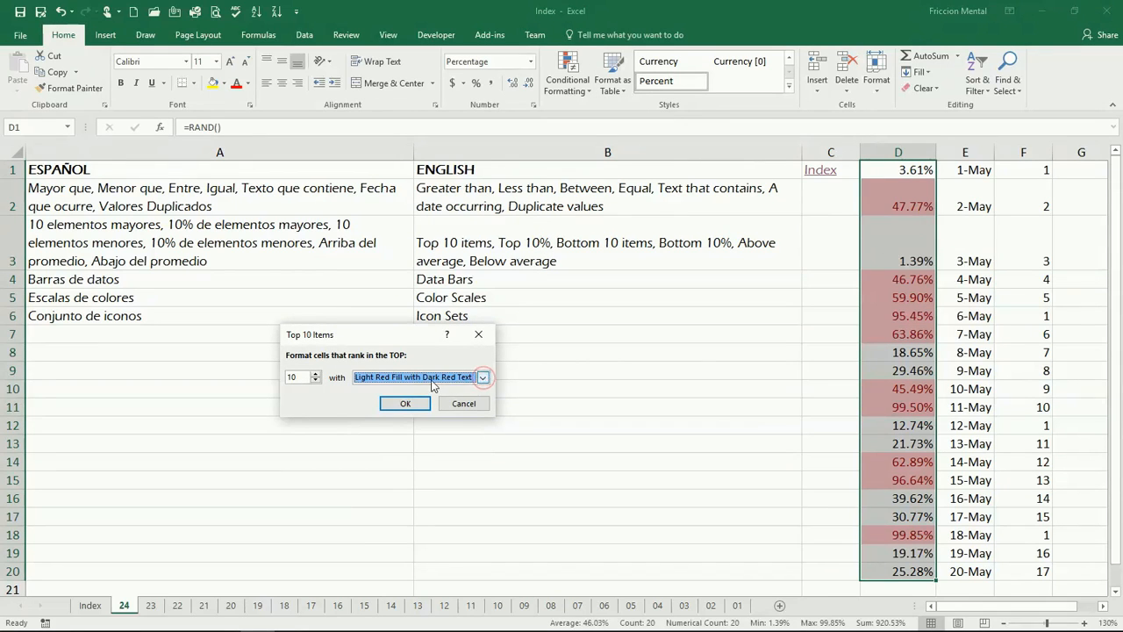
click(463, 404)
Preview a Bottom 10% rule with Light Red Fill with Dark Red Text on D1:D20, and cancel it
click(568, 77)
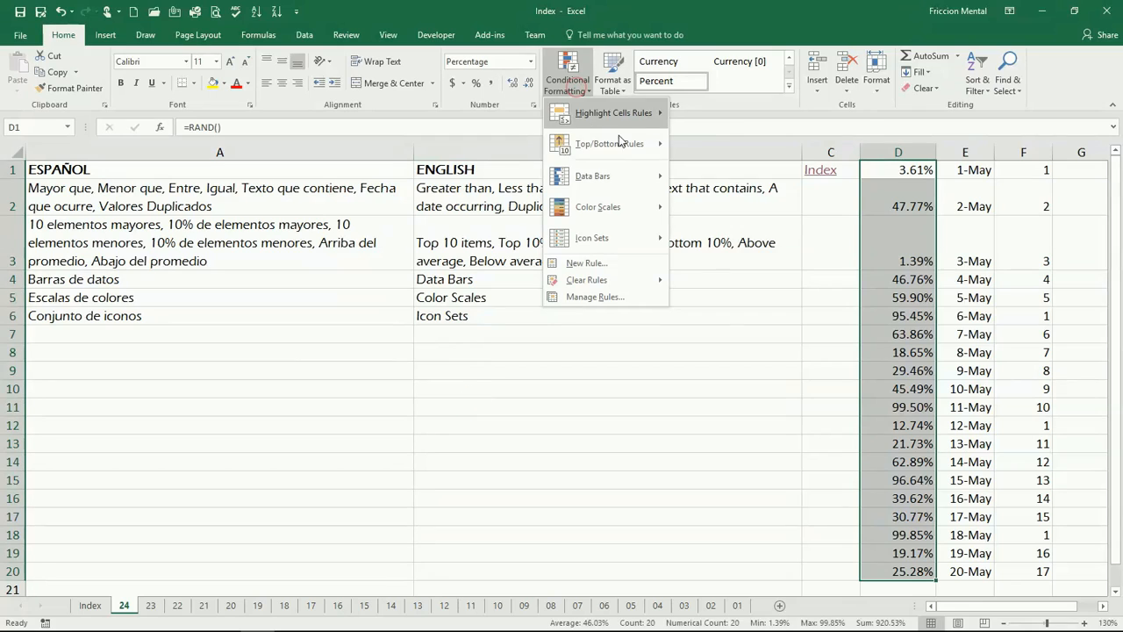
mouse_move(622, 140)
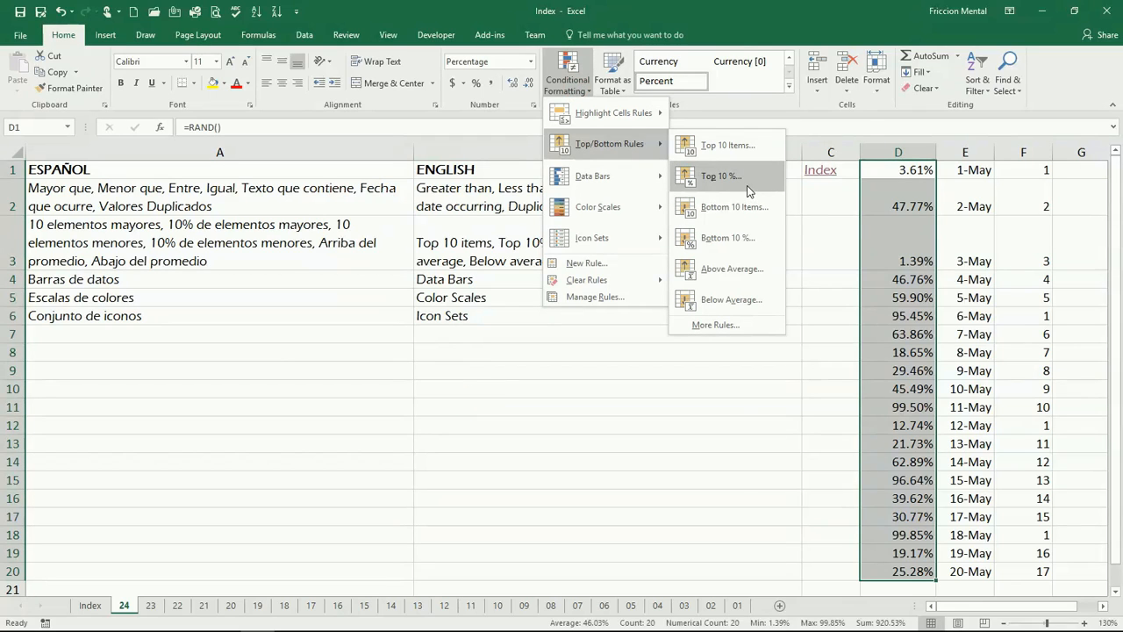
click(744, 235)
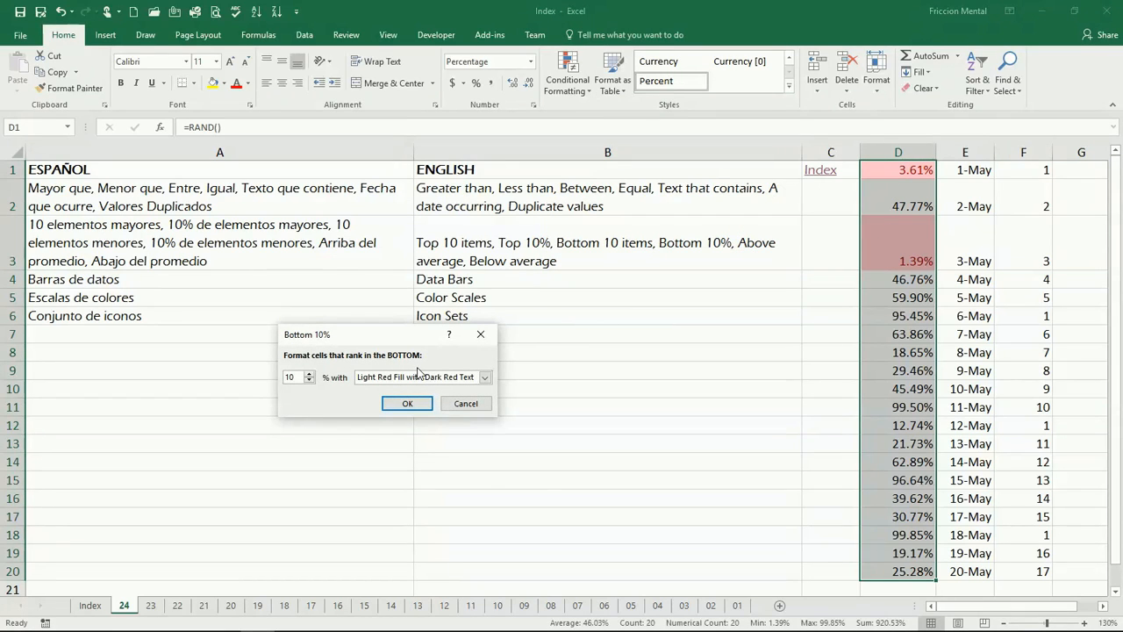
click(466, 403)
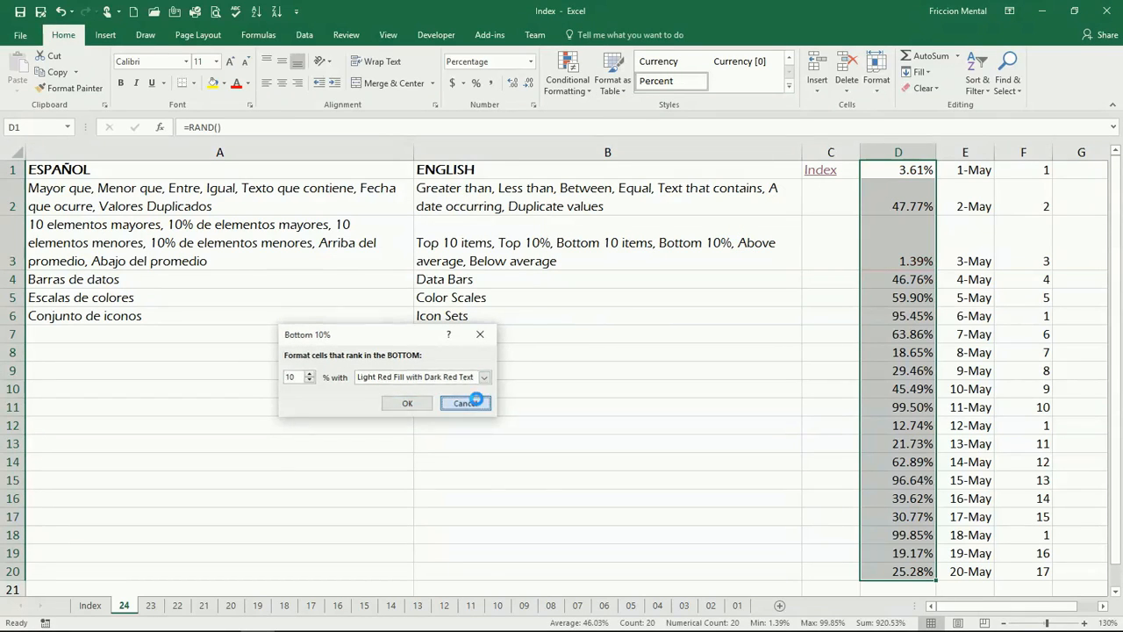
Preview an Above Average rule with Green Fill with Dark Green Text on D1:D20, and cancel it
click(568, 79)
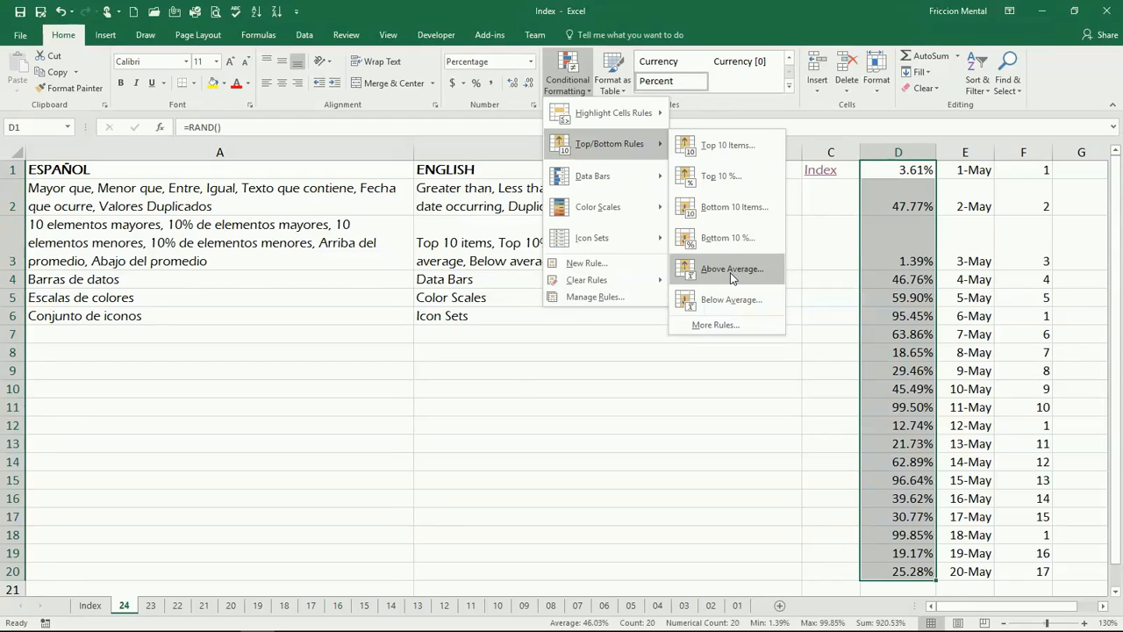
click(730, 270)
click(501, 377)
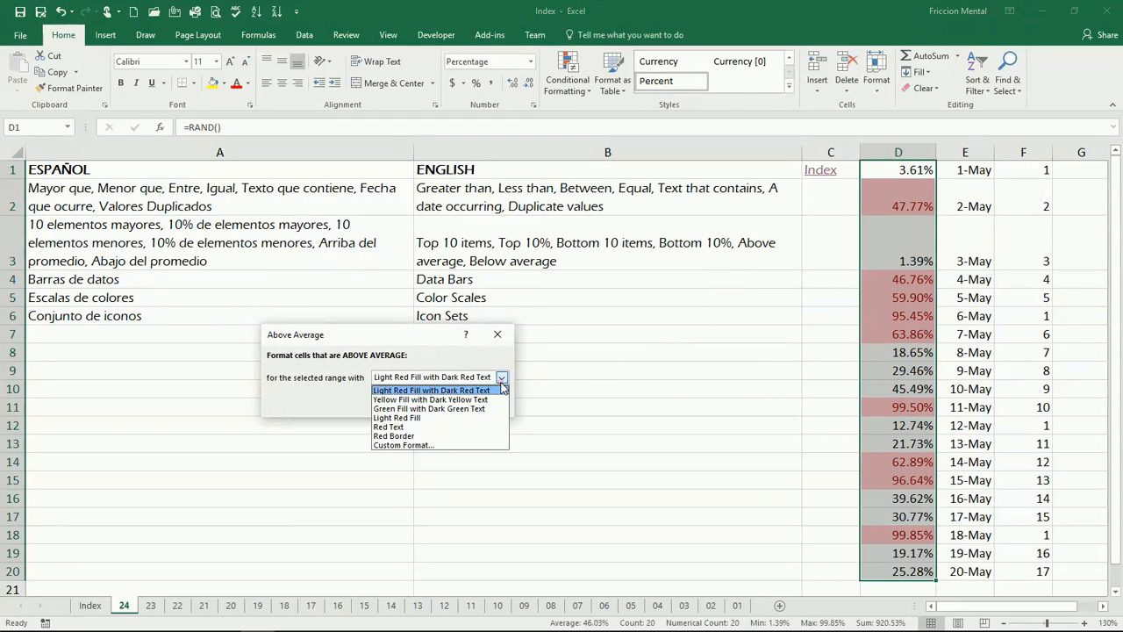
click(481, 403)
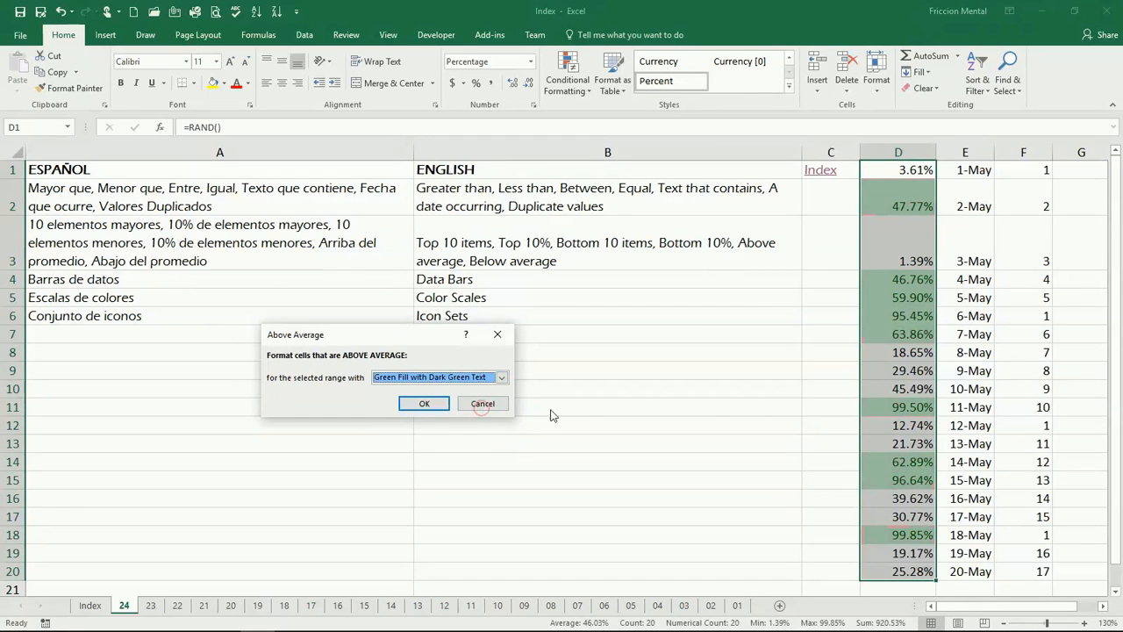
click(488, 403)
Apply the five-level signal-bar icon set from the Ratings group to the percentages in D1:D20
click(576, 87)
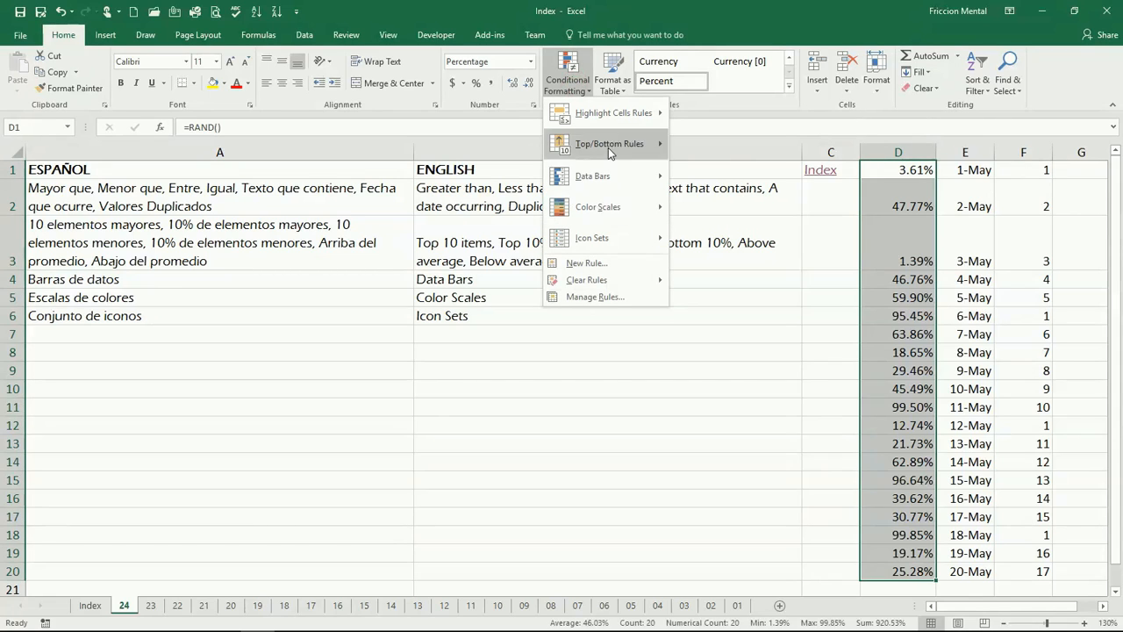
mouse_move(623, 181)
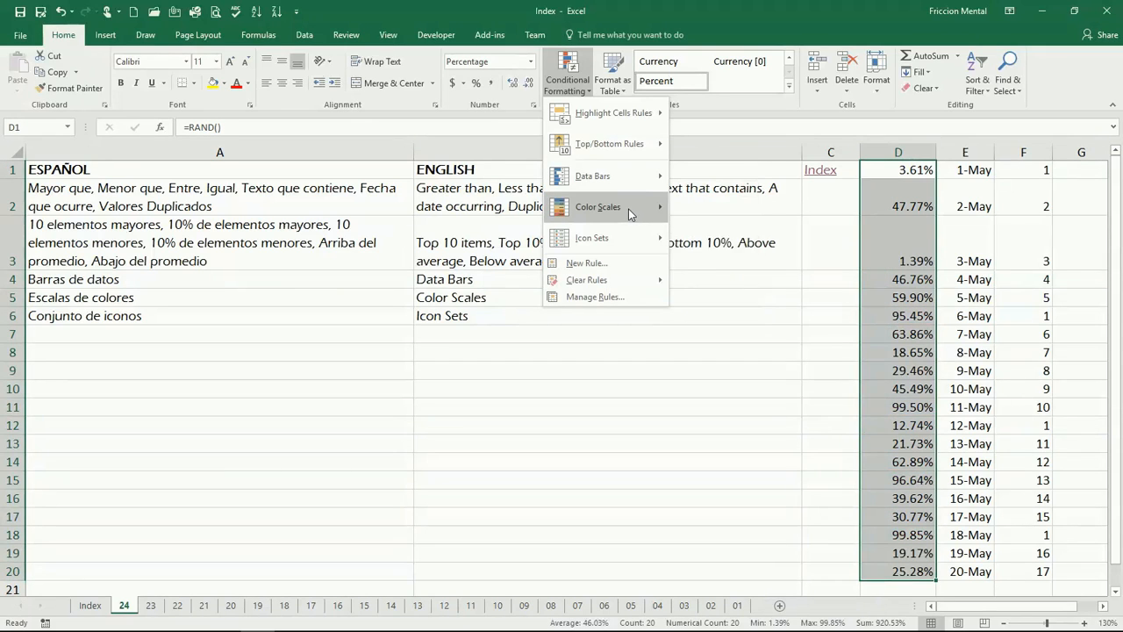
mouse_move(628, 209)
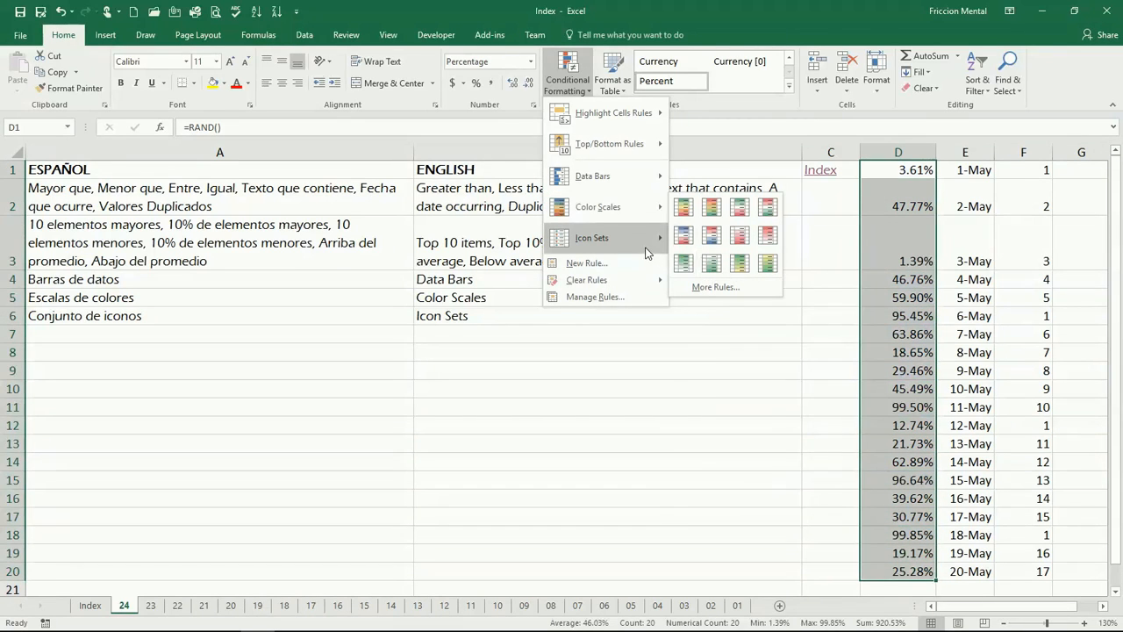
mouse_move(627, 242)
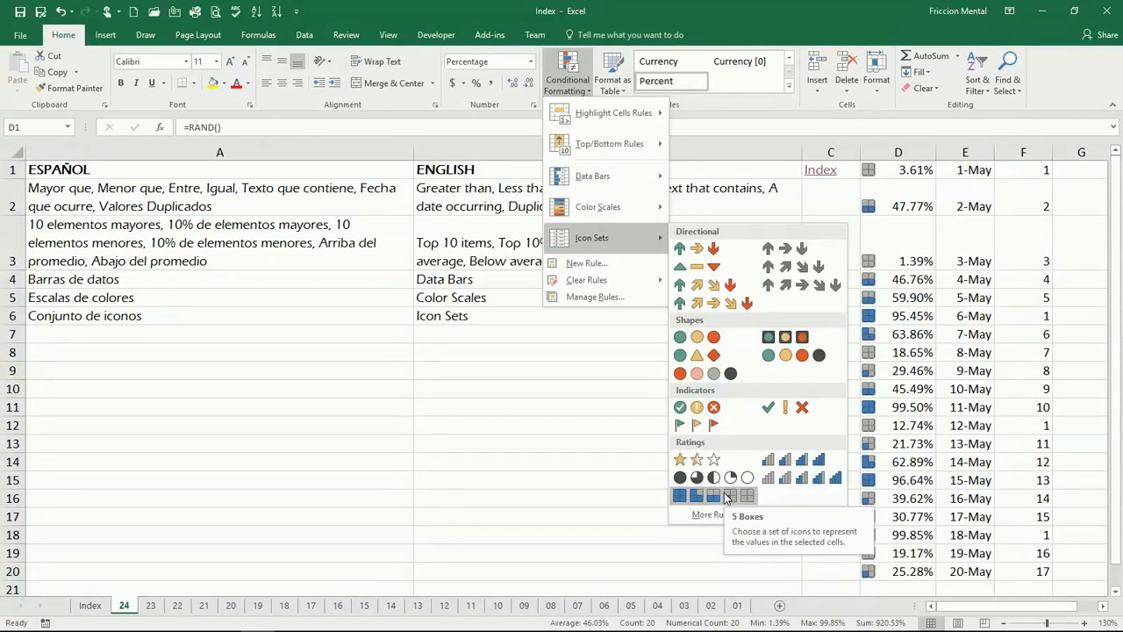
click(786, 481)
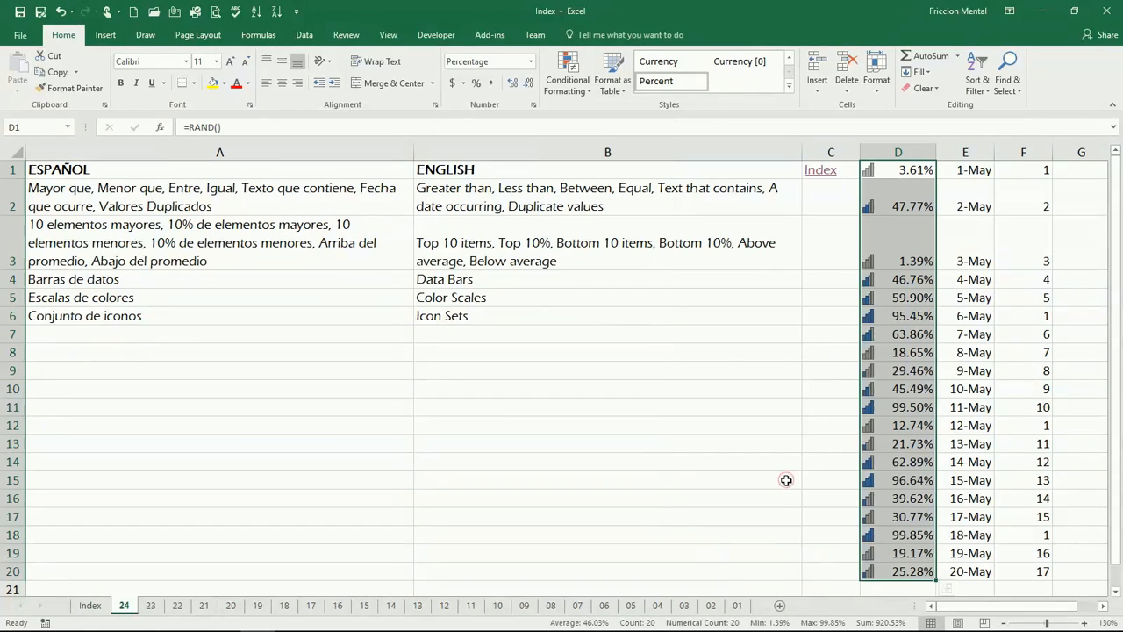
Narrow column D and autofit its width to the percentages and their icons
click(943, 171)
drag(935, 152, 909, 152)
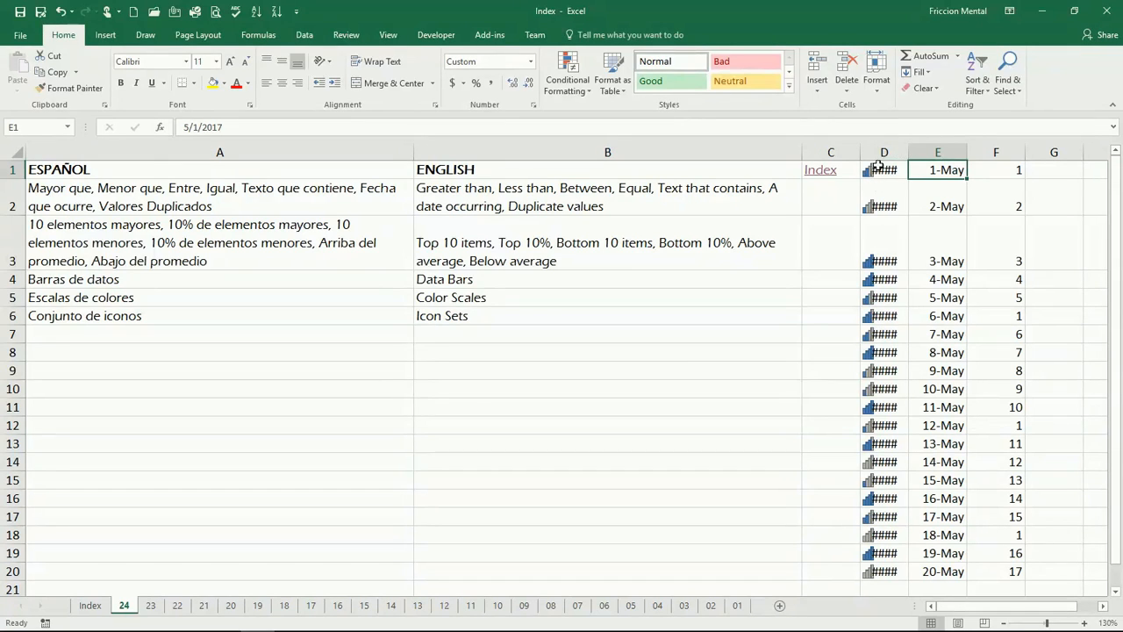
click(901, 149)
double_click(908, 151)
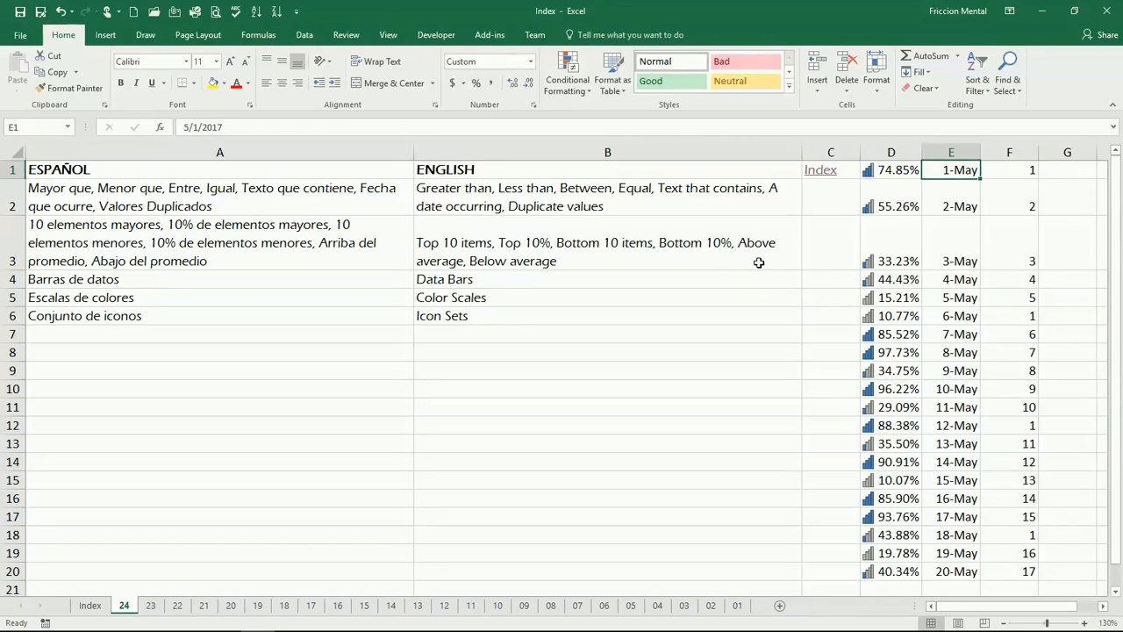
Examine the rule types offered for a new formatting rule on cell B7, and cancel without creating one
click(530, 333)
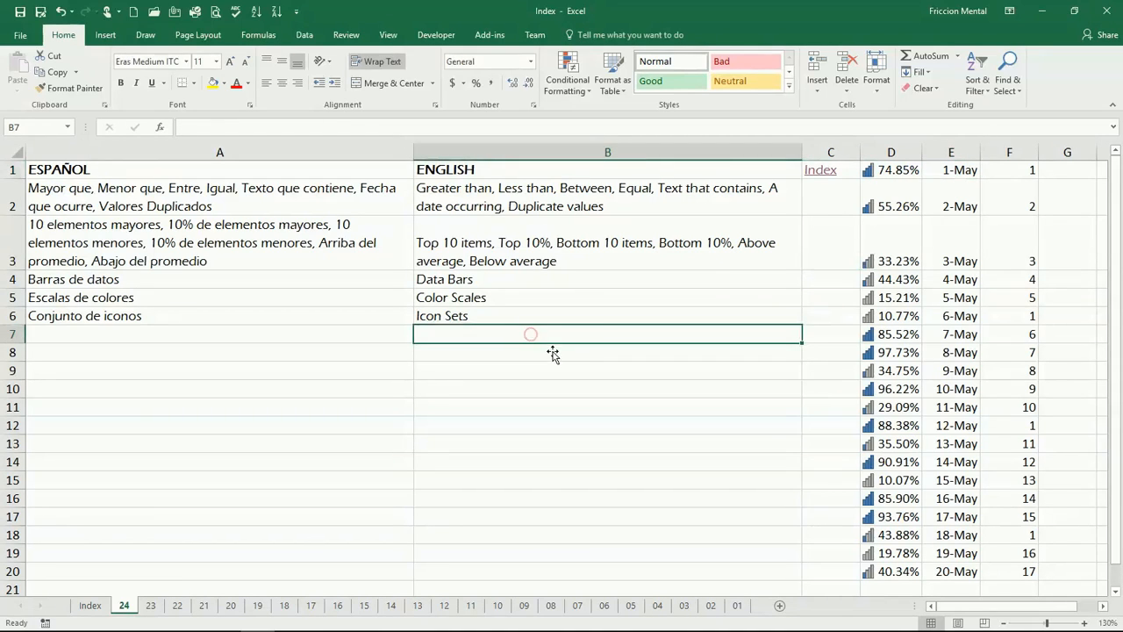
click(568, 74)
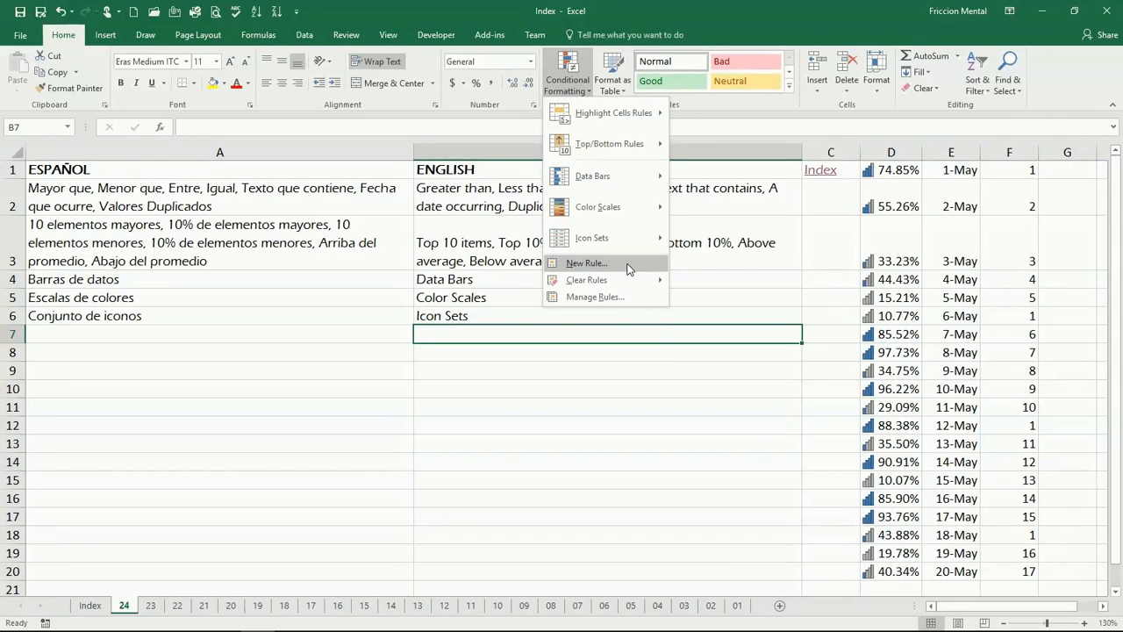
click(601, 271)
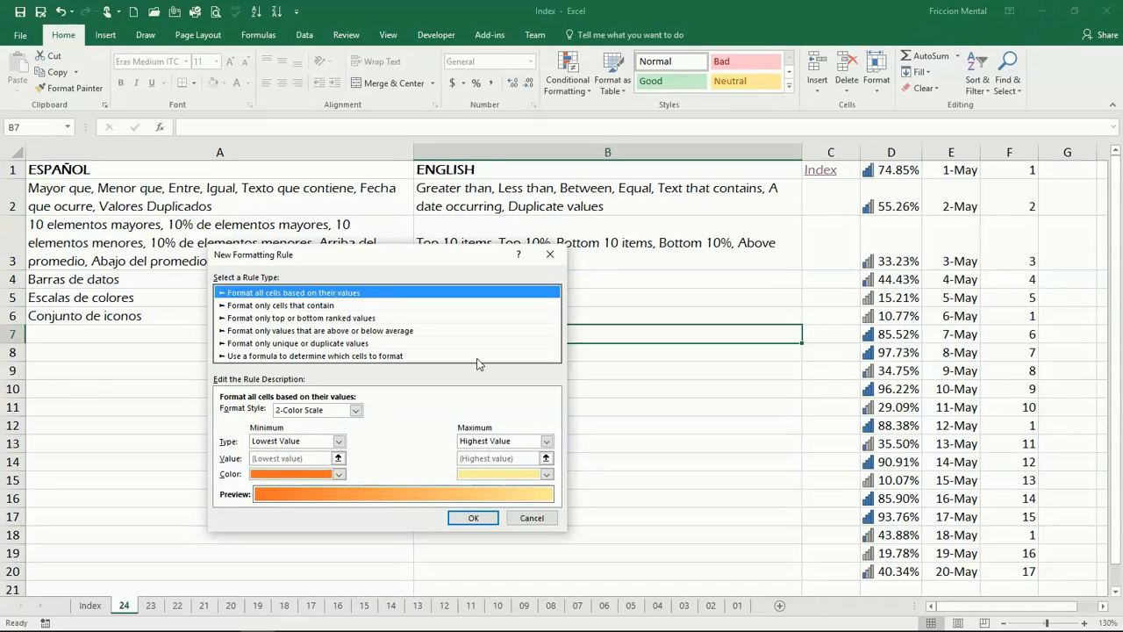
click(533, 519)
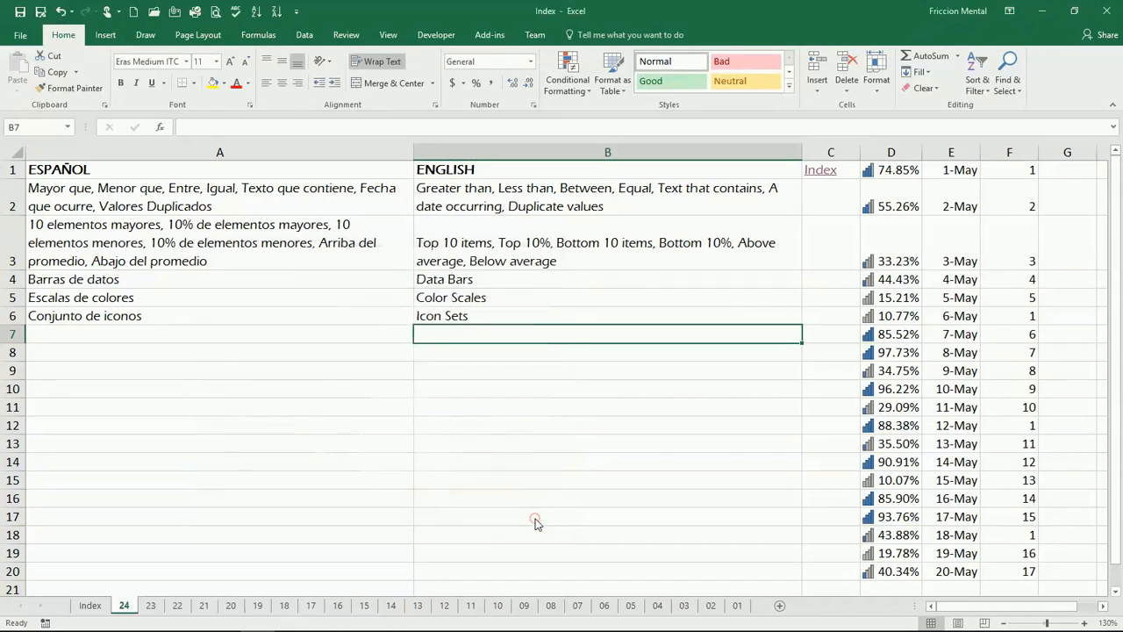
click(566, 85)
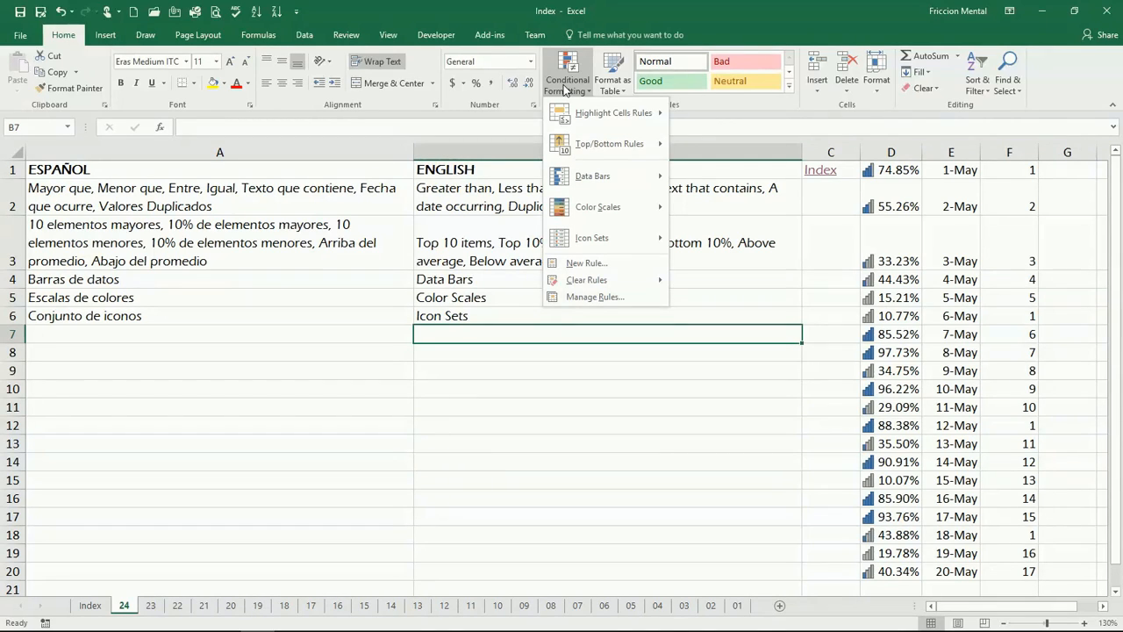
click(565, 76)
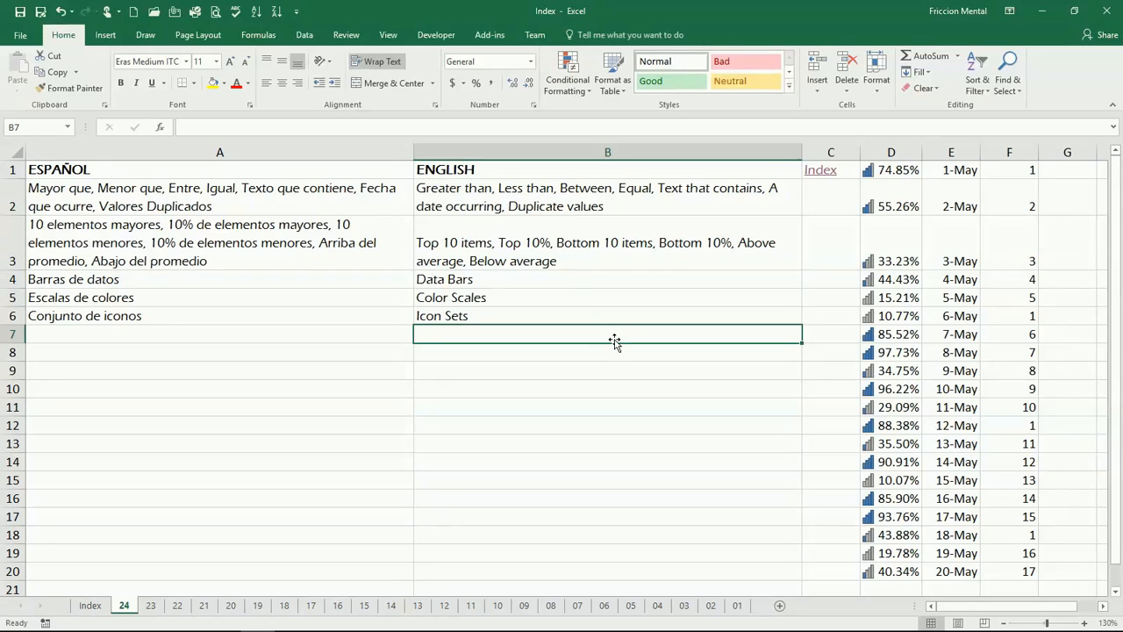